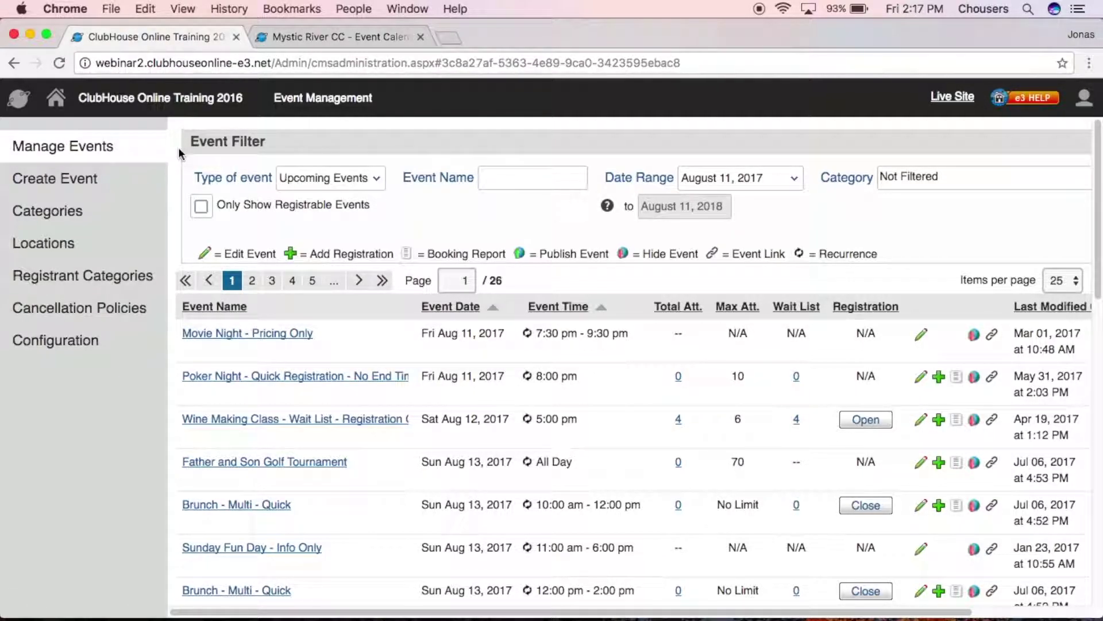
Examine the event list's filter options for event type, date range and category, and the items-per-page choices.
left_click(375, 178)
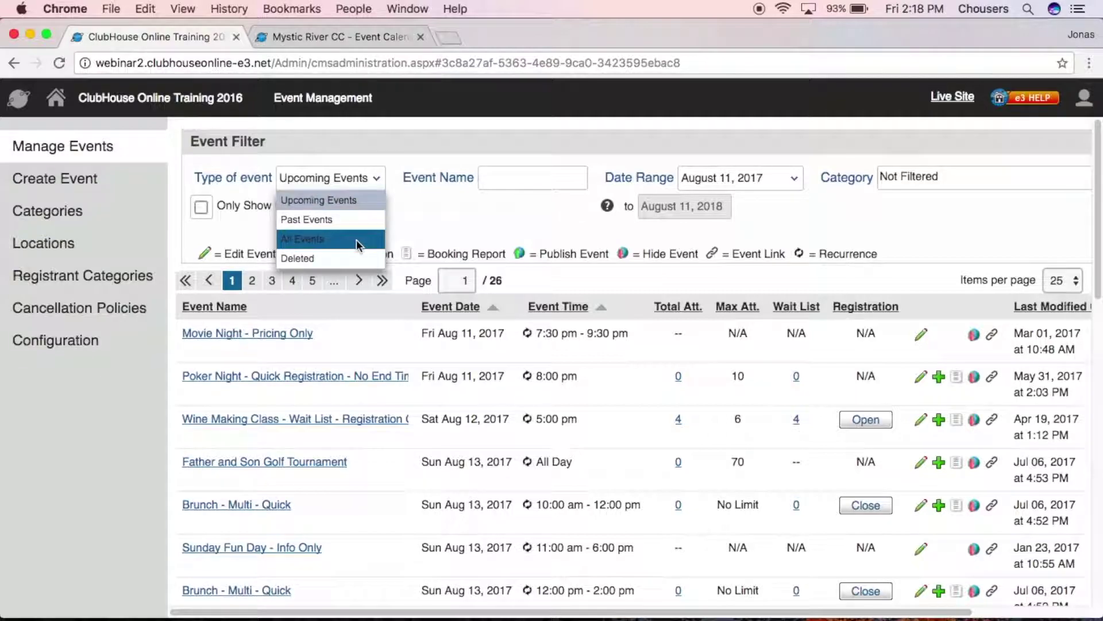
left_click(351, 258)
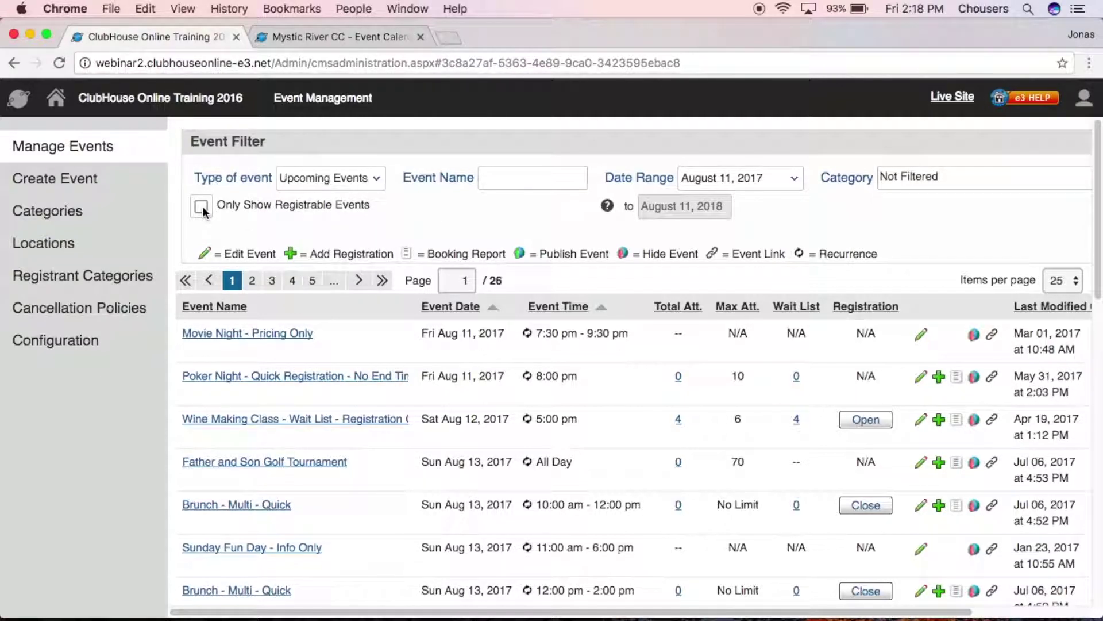
left_click(506, 180)
left_click(786, 184)
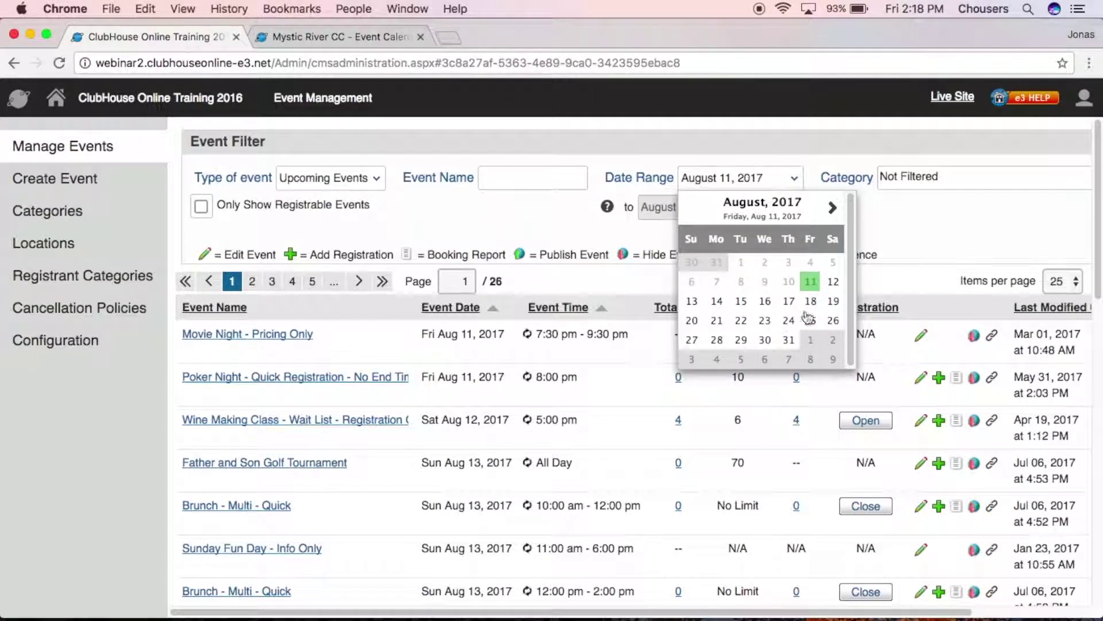
left_click(865, 238)
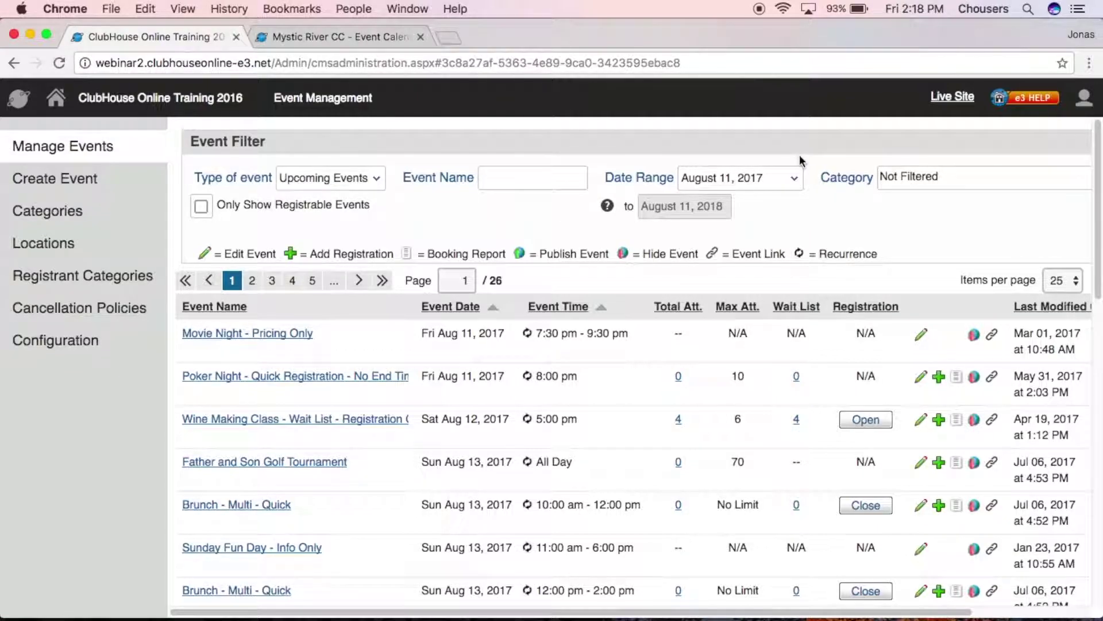
scroll(800, 159, "right", 5)
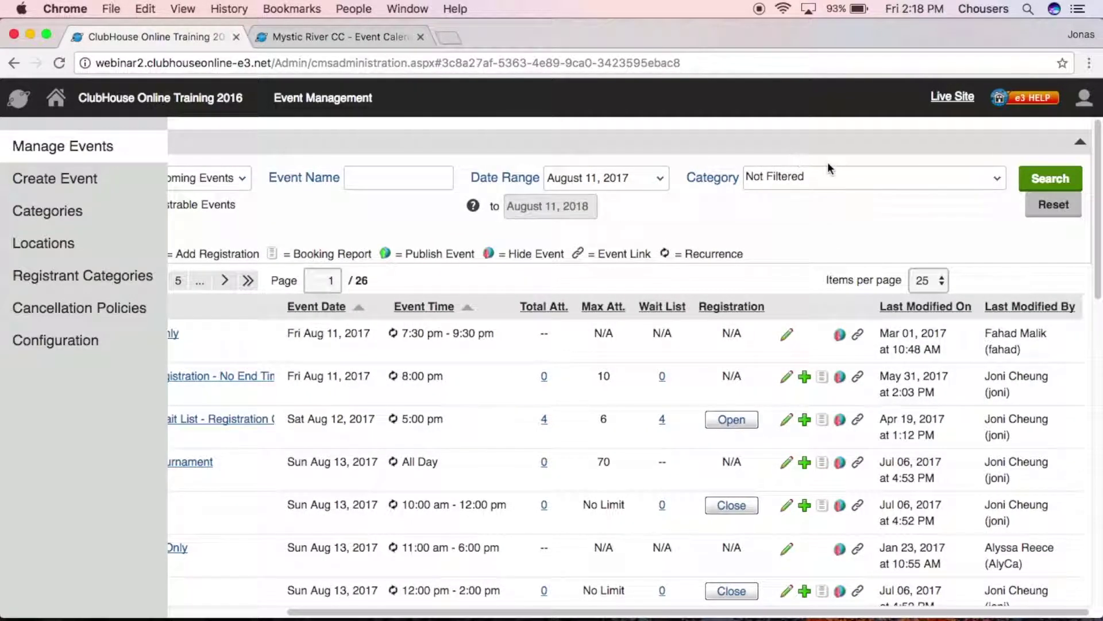
left_click(838, 179)
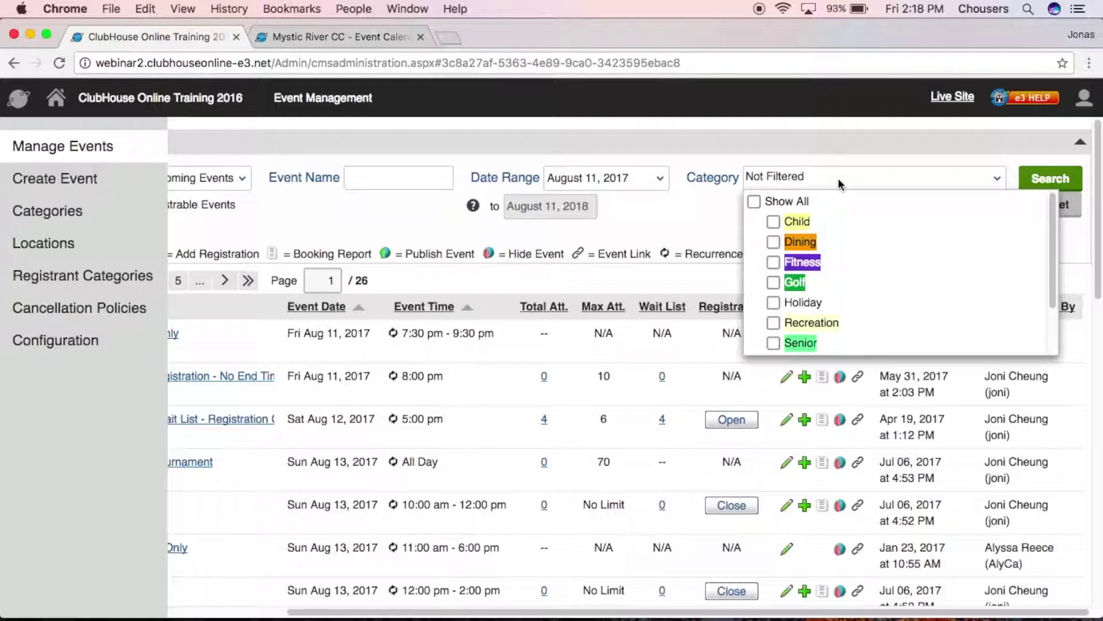
left_click(732, 208)
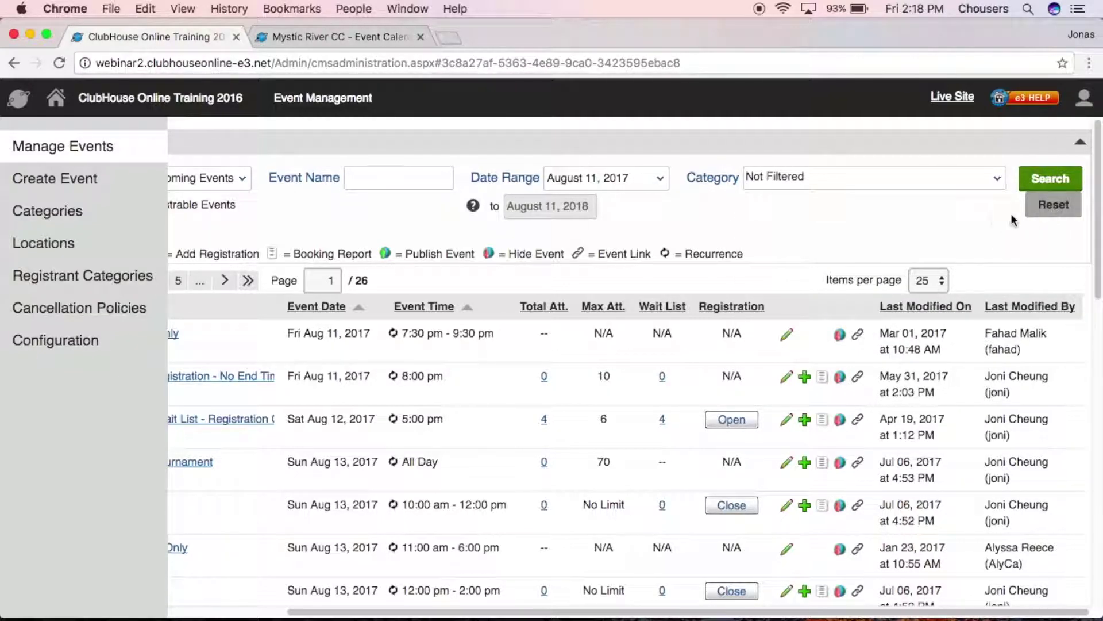
scroll(995, 222, "left", 5)
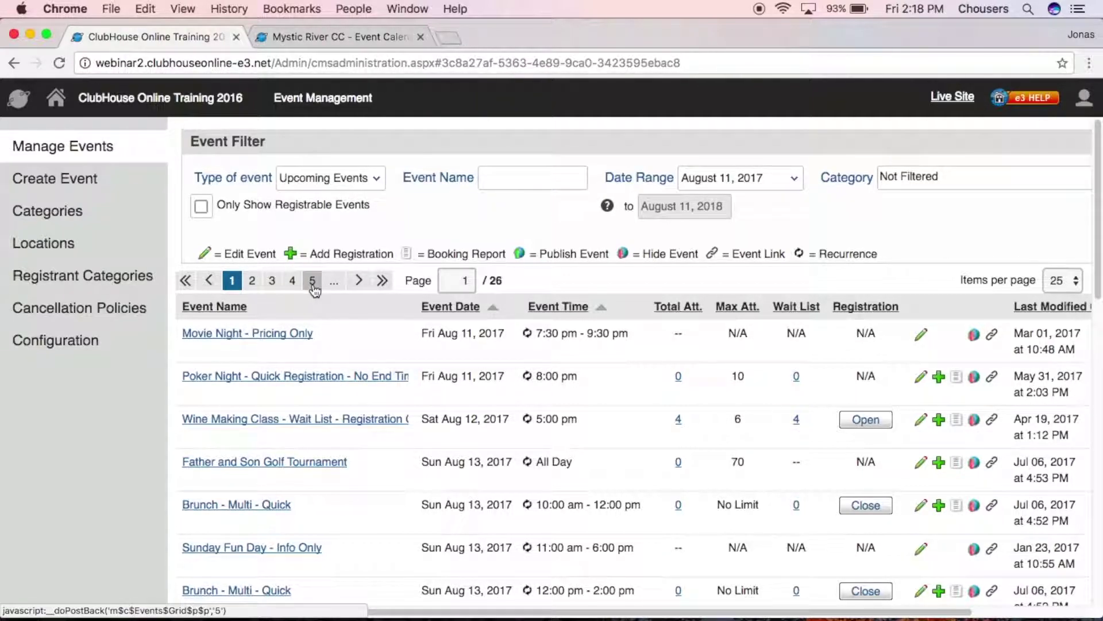
left_click(1071, 279)
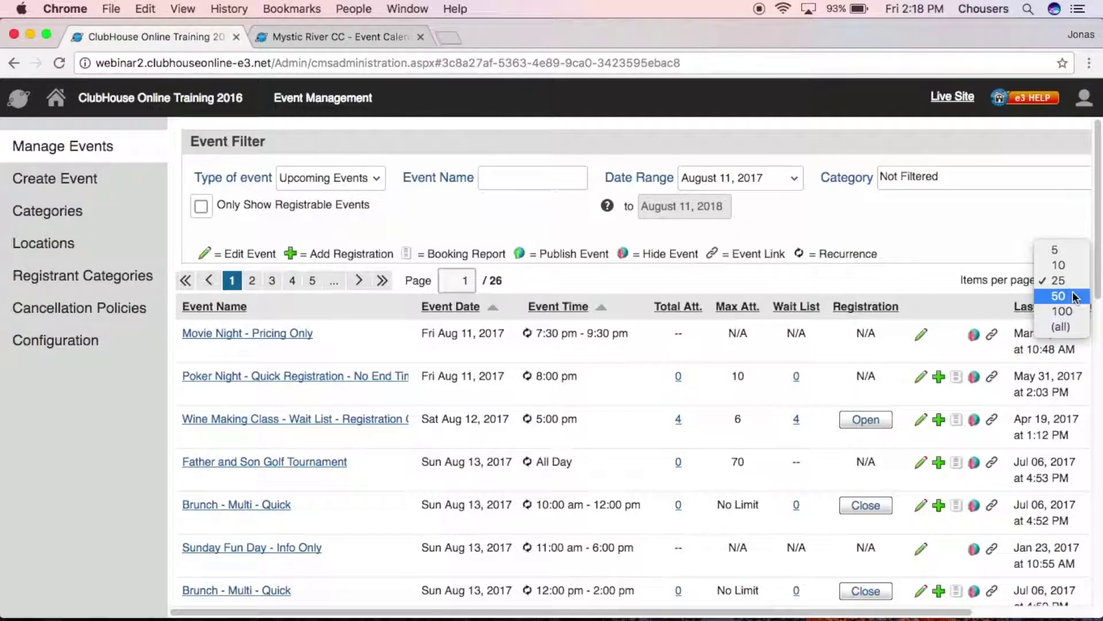
left_click(947, 271)
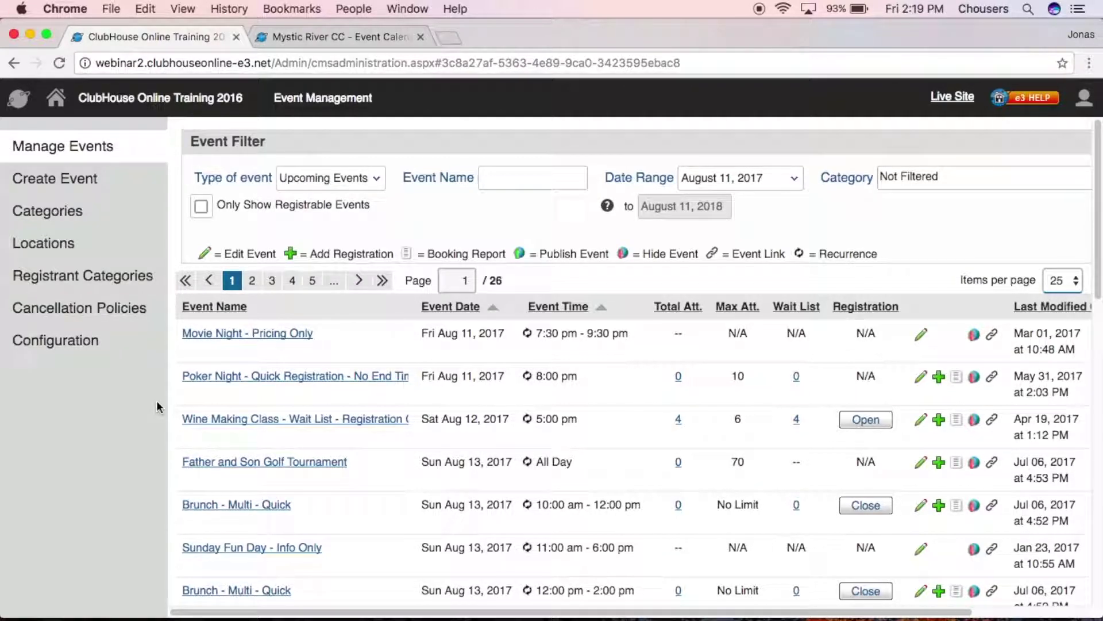
View the August 12 Wine Making Class event's details and open its registration report.
left_click(244, 424)
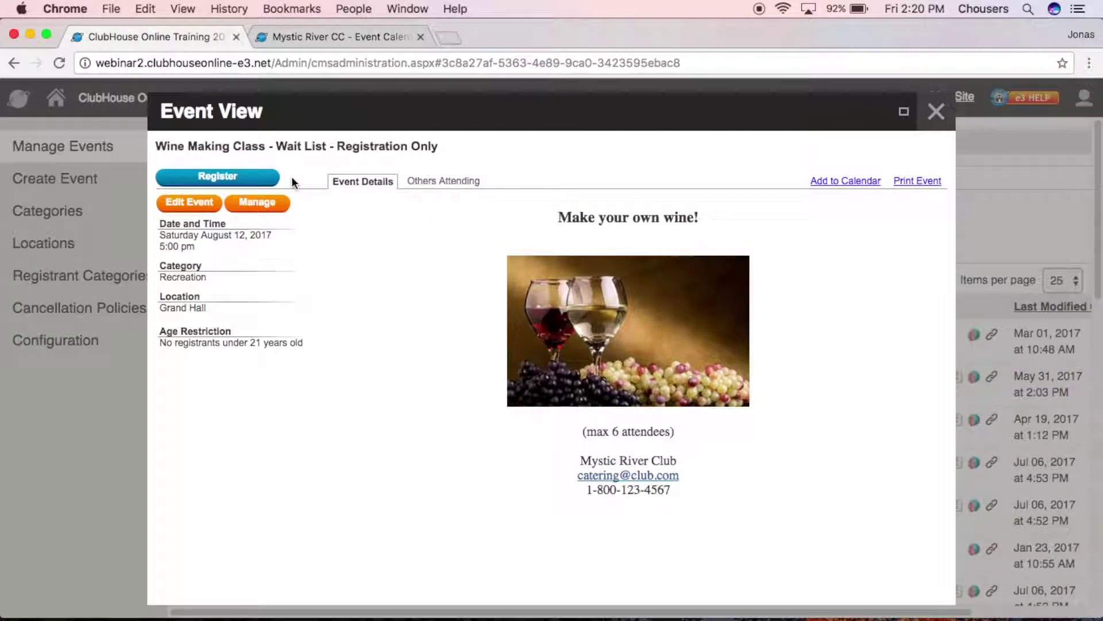
left_click(932, 115)
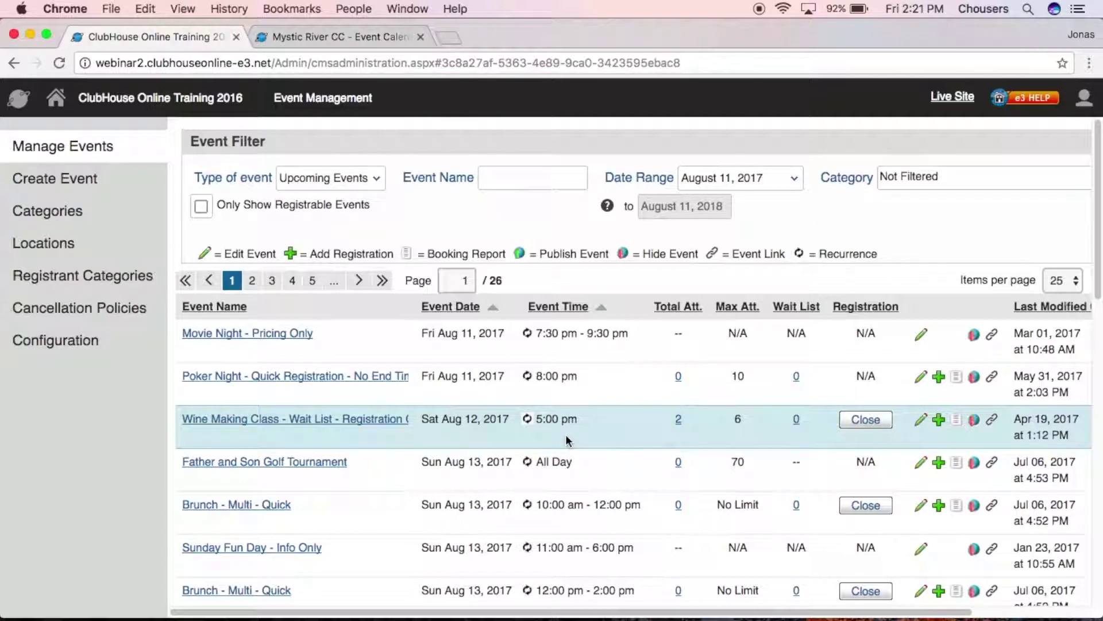
left_click(678, 419)
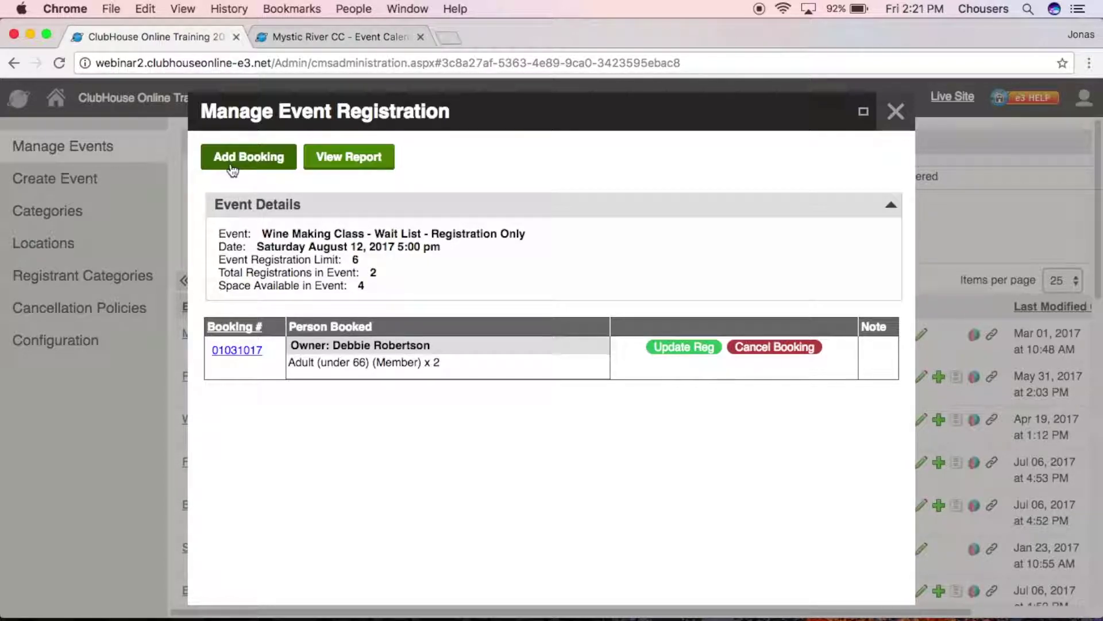
left_click(338, 164)
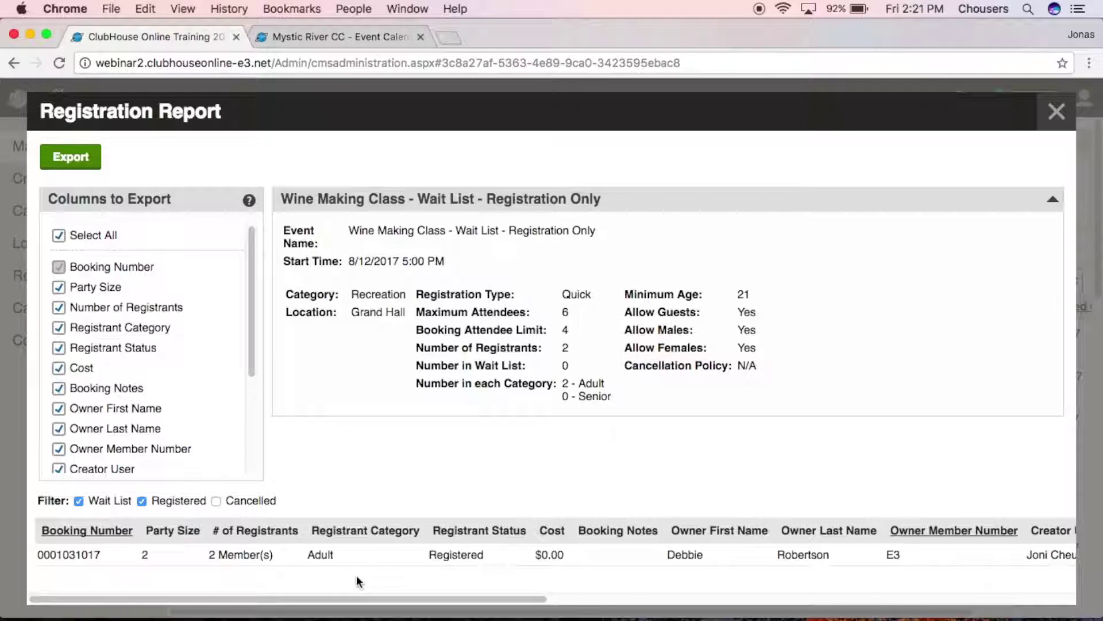
Include cancelled bookings in the registration report, review all its columns, and return to the event list.
left_click(218, 503)
scroll(219, 506, "down", 1)
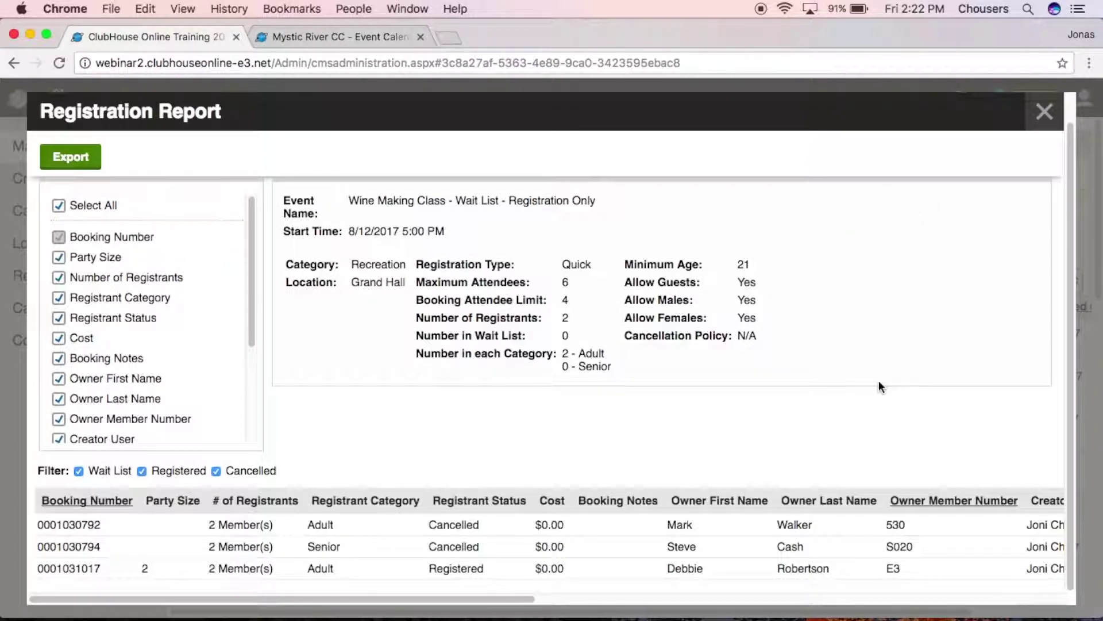
left_click_drag(457, 598, 1044, 615)
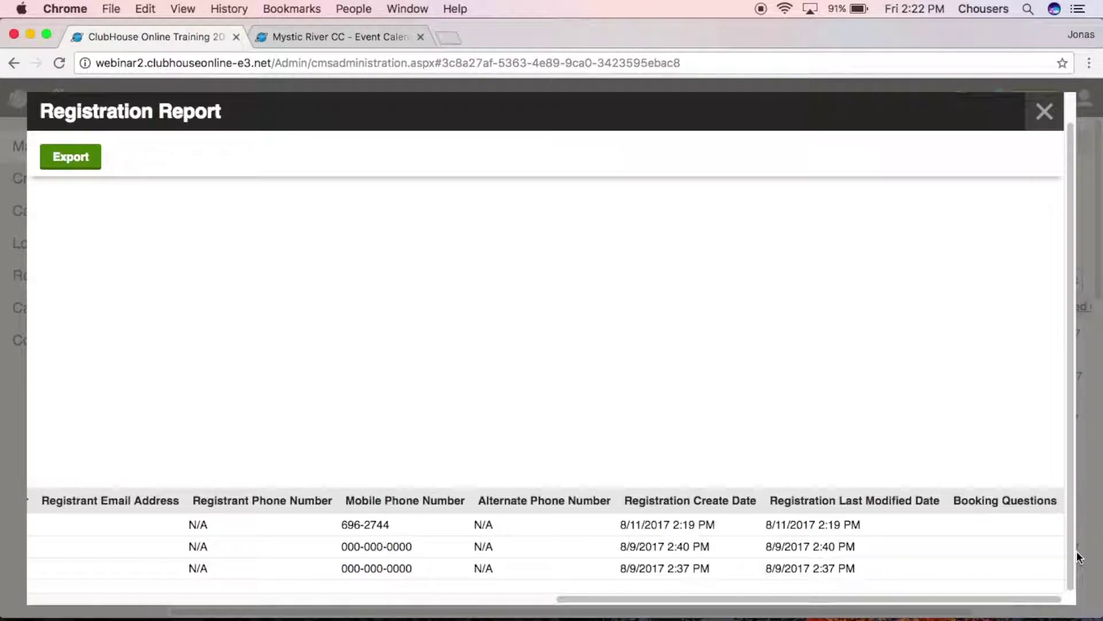
left_click_drag(1034, 595, 402, 603)
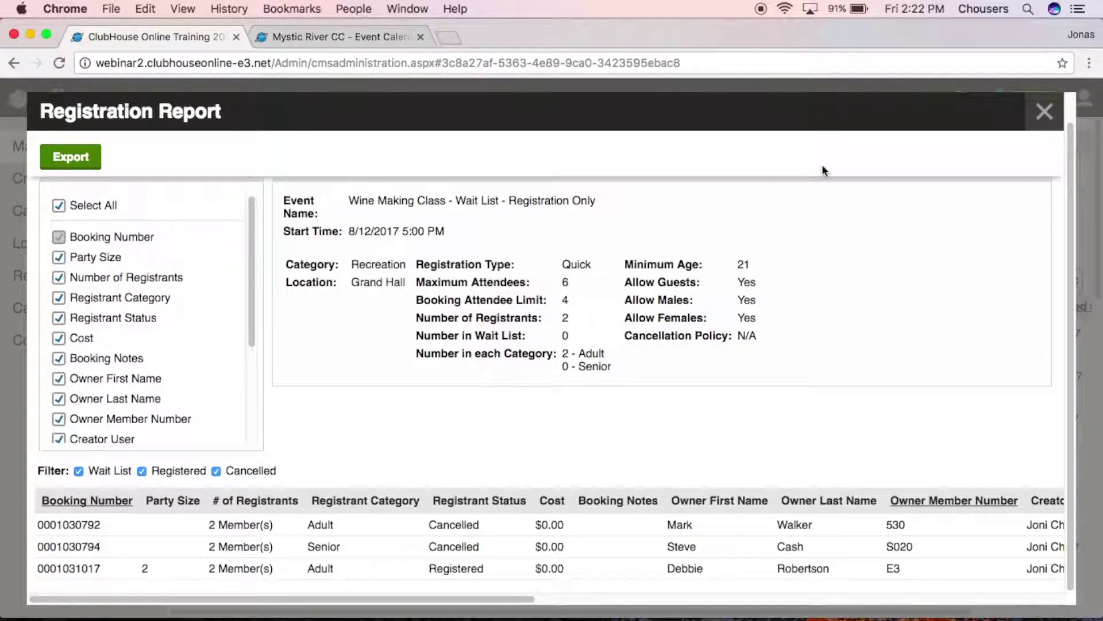
left_click(1030, 121)
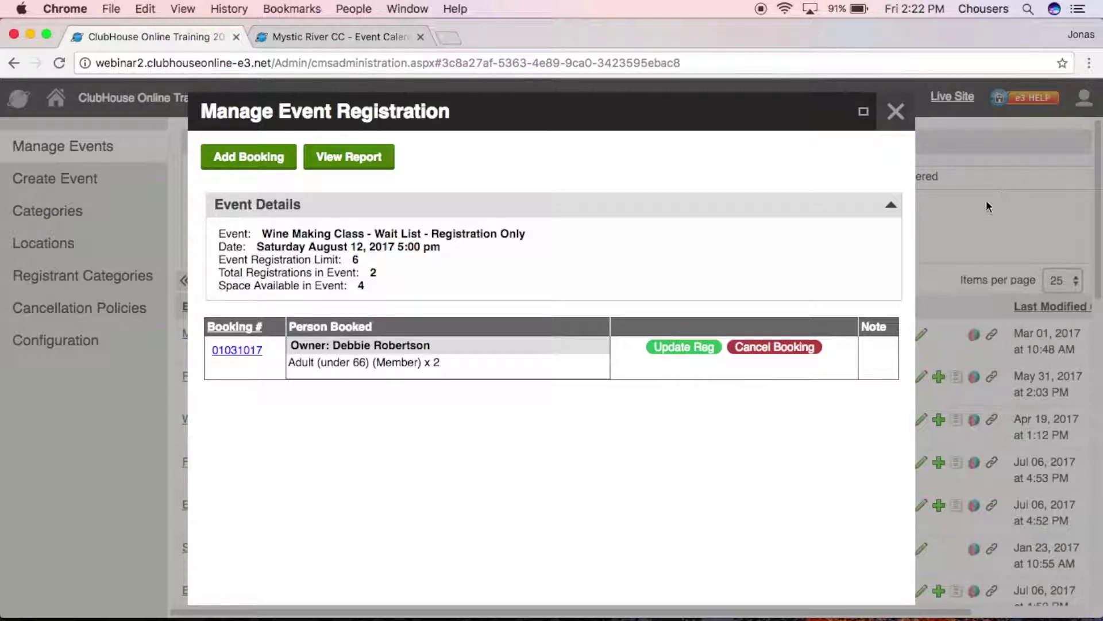
left_click(894, 112)
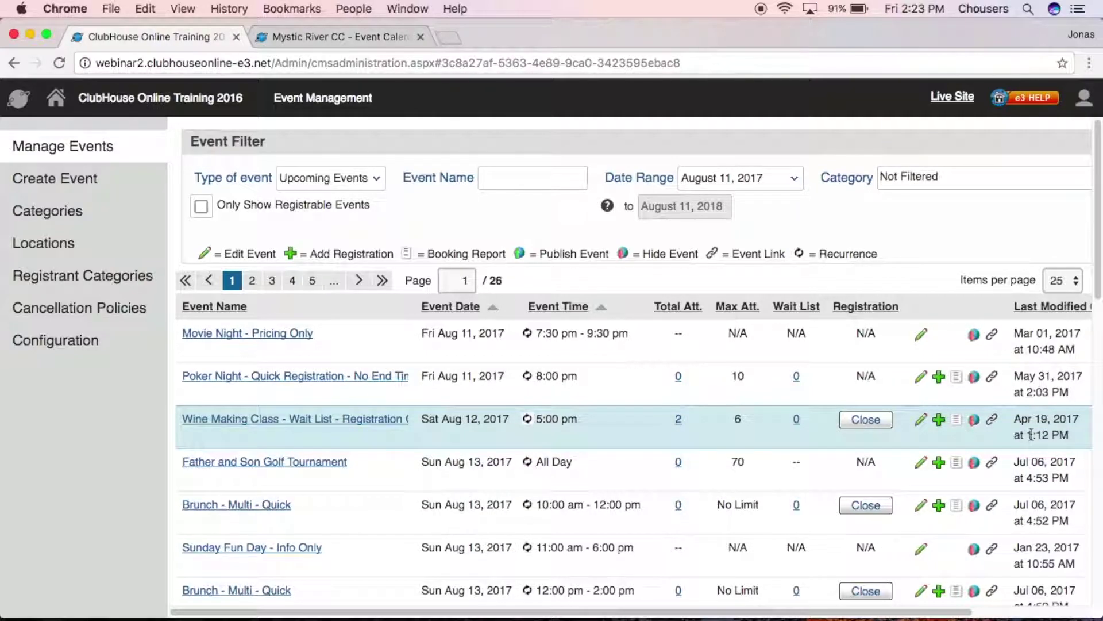
Review the event list's last-modified details and read the edit-scope choices for the recurring August 12 Wine Making Class.
scroll(1030, 434, "right", 5)
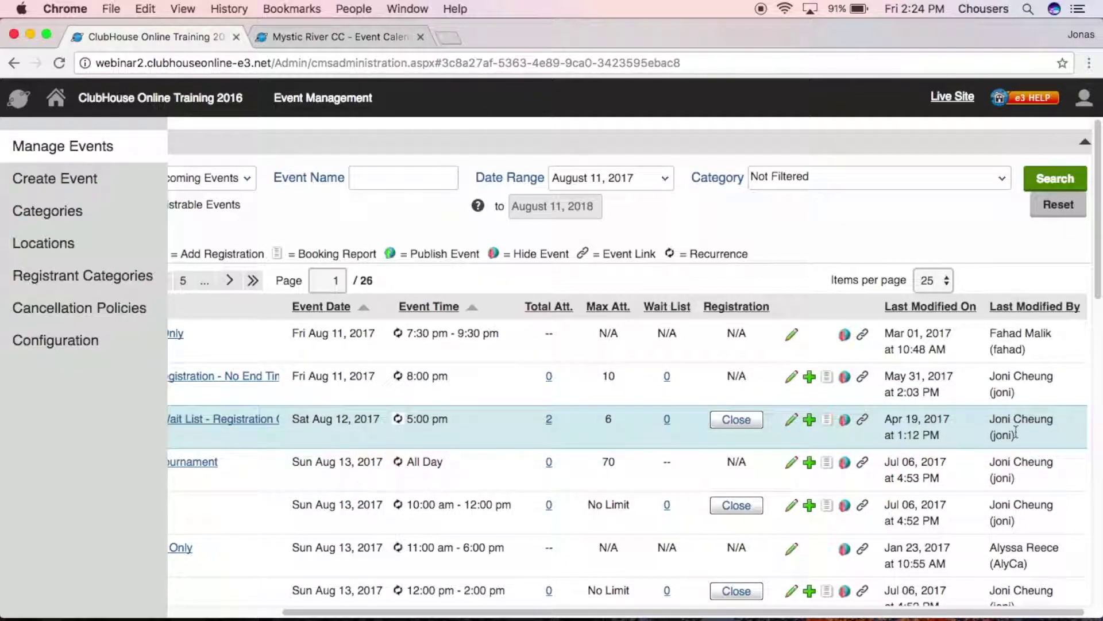
scroll(1016, 435, "left", 2)
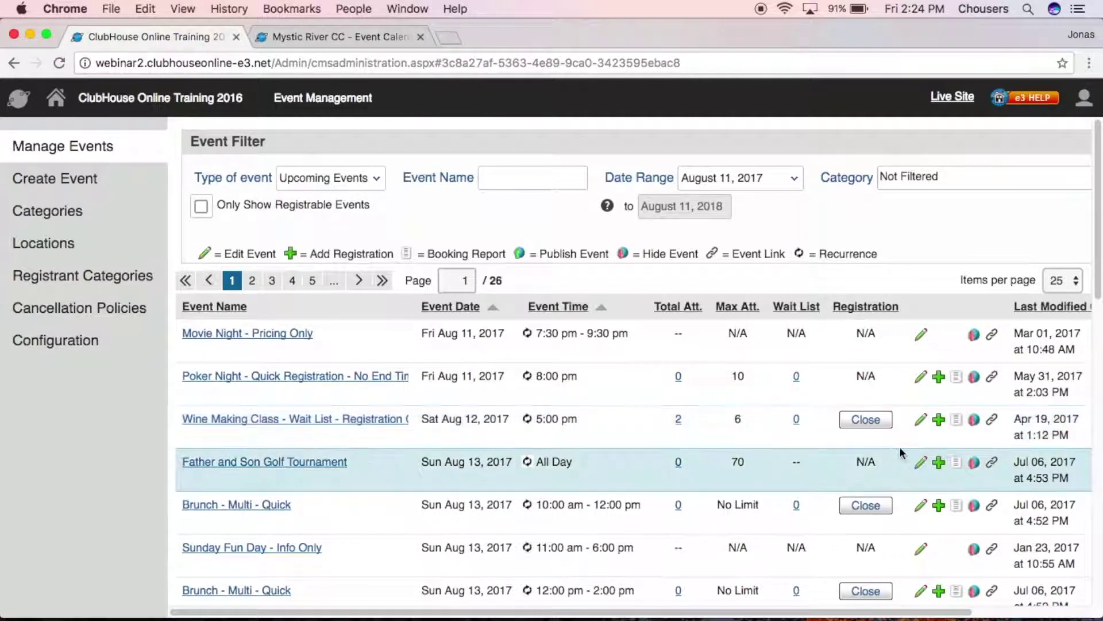
left_click(922, 421)
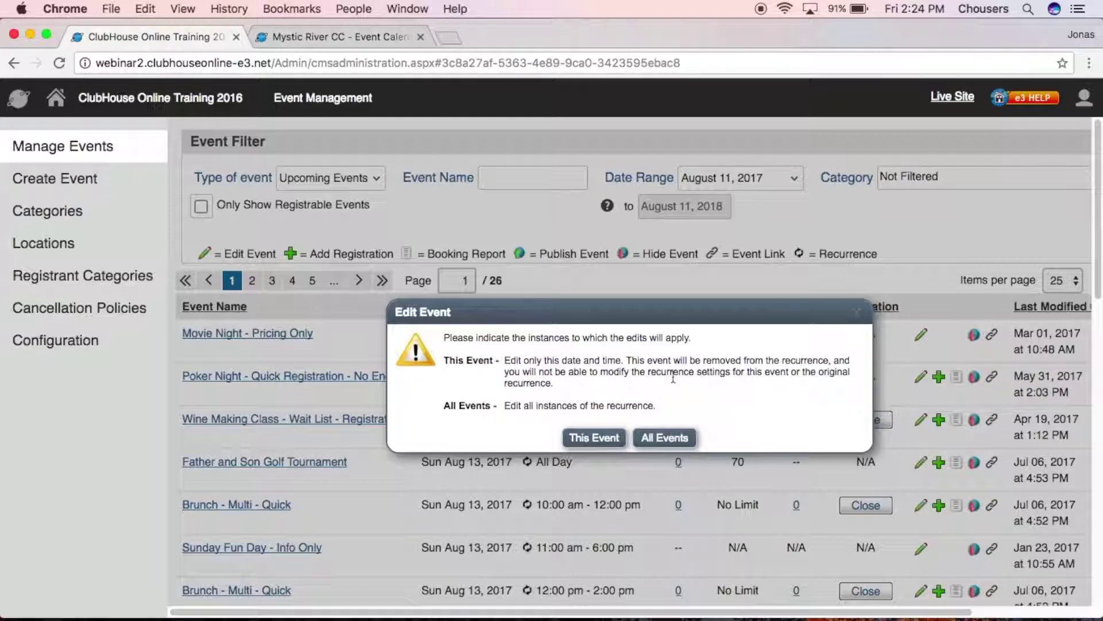
left_click_drag(681, 366, 828, 362)
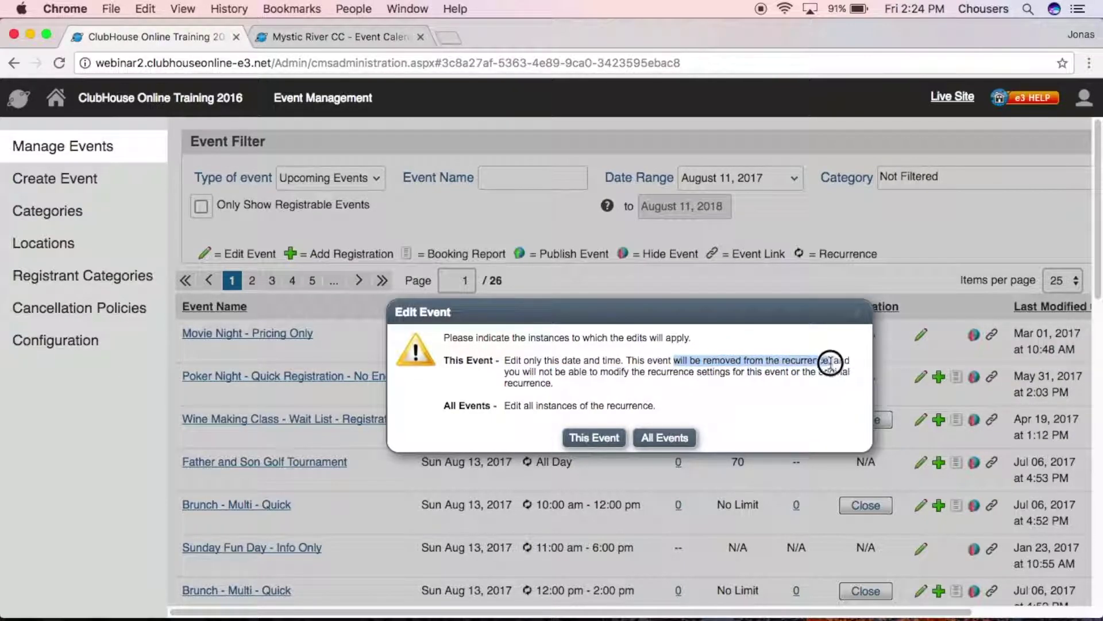
left_click(827, 382)
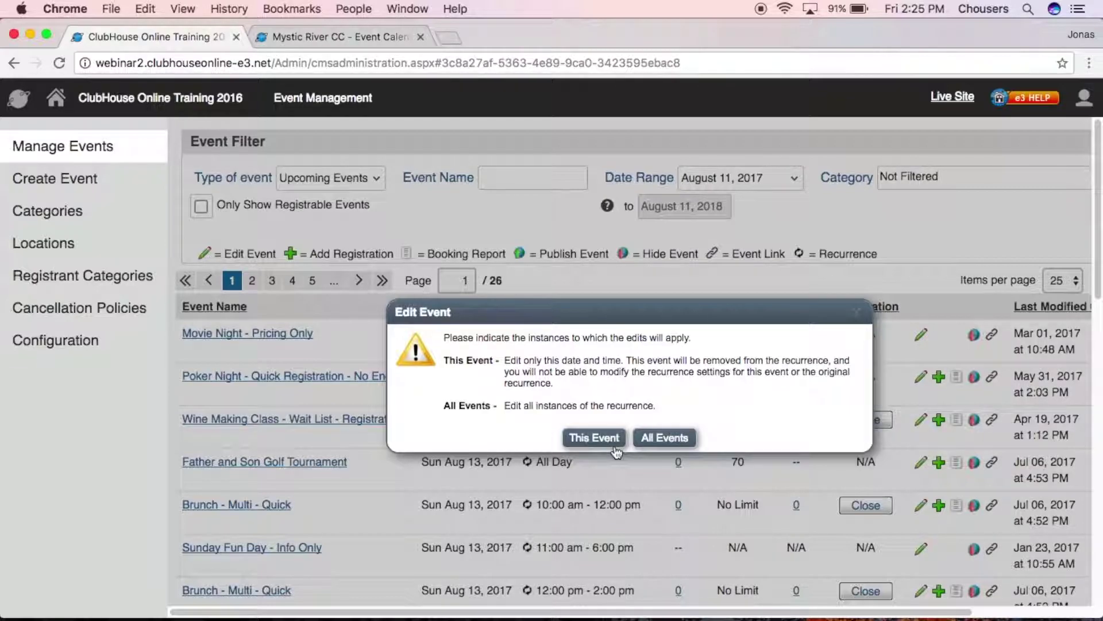
left_click(856, 312)
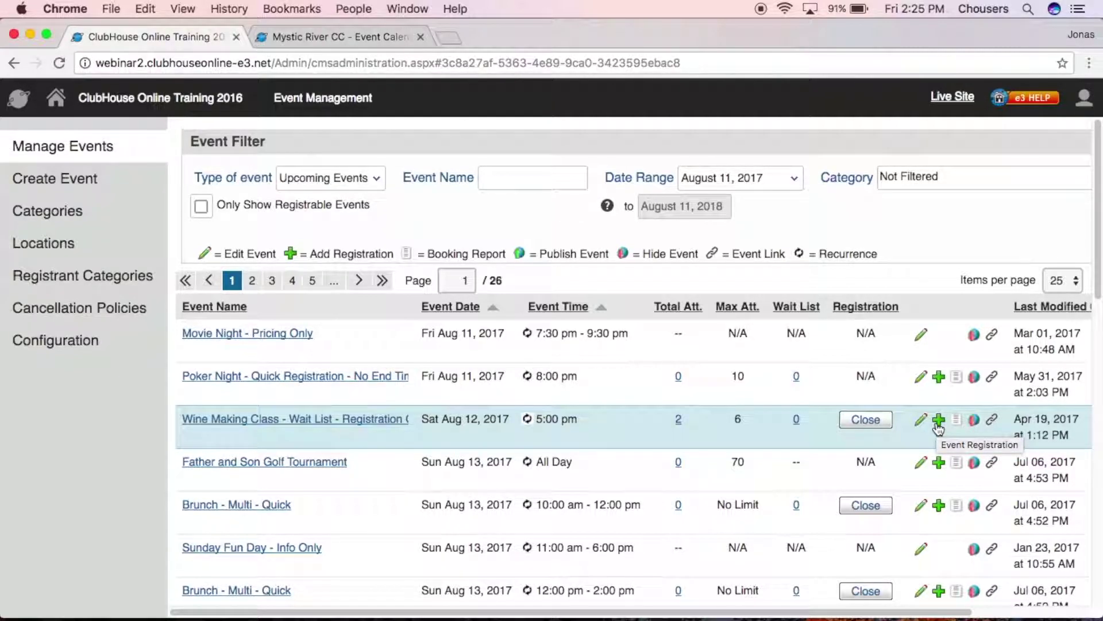
Register four adult members for the August 12 Wine Making Class, choosing the booking owner by member number.
left_click(938, 424)
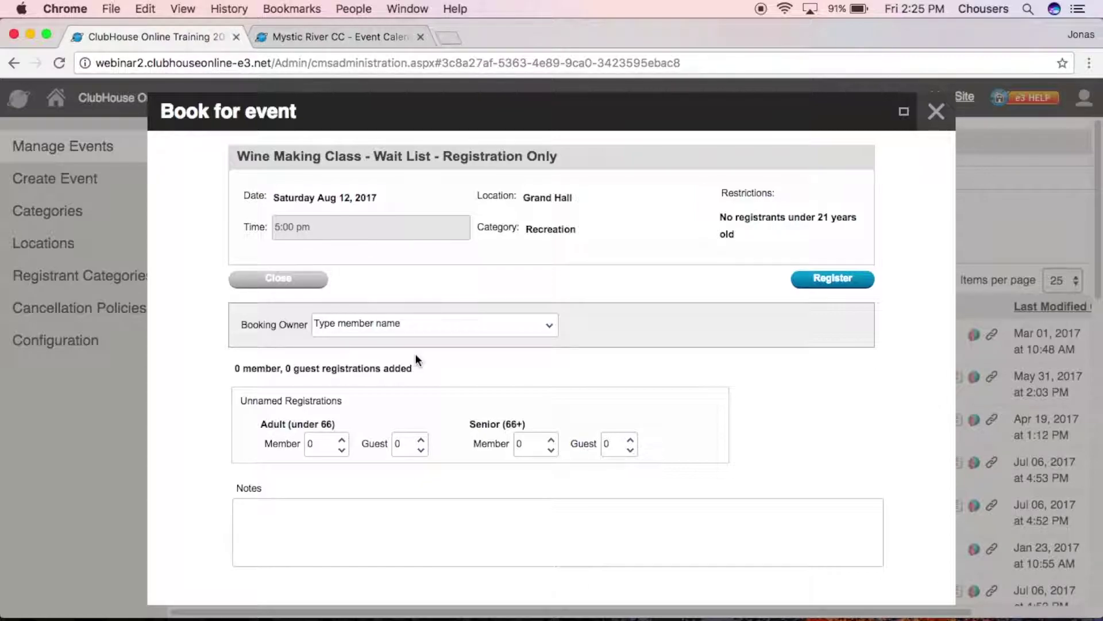
left_click(438, 327)
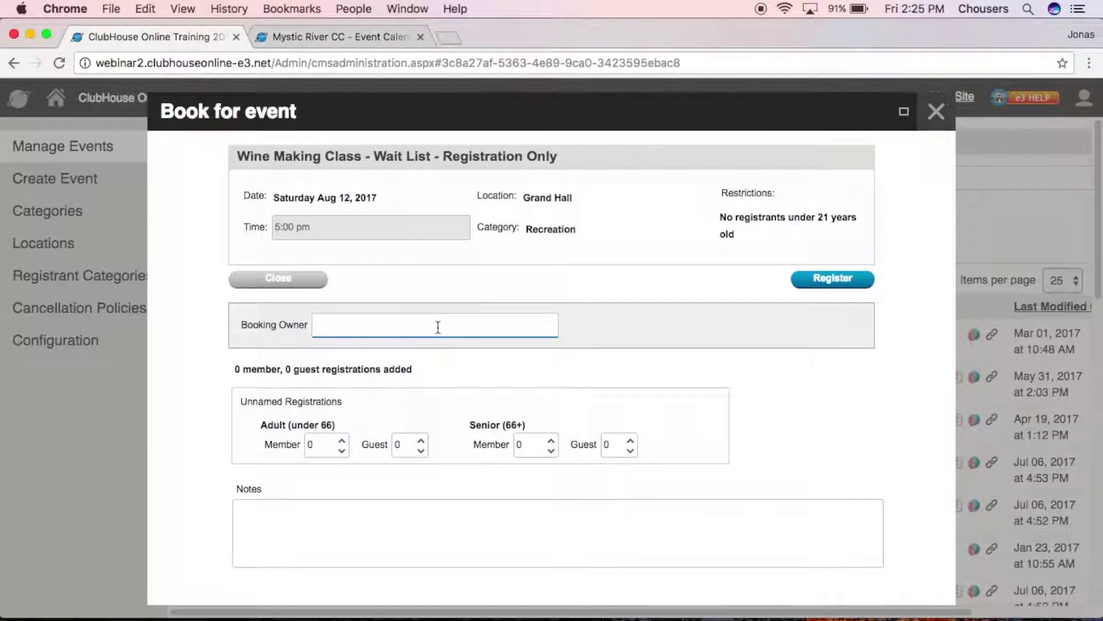
type("147")
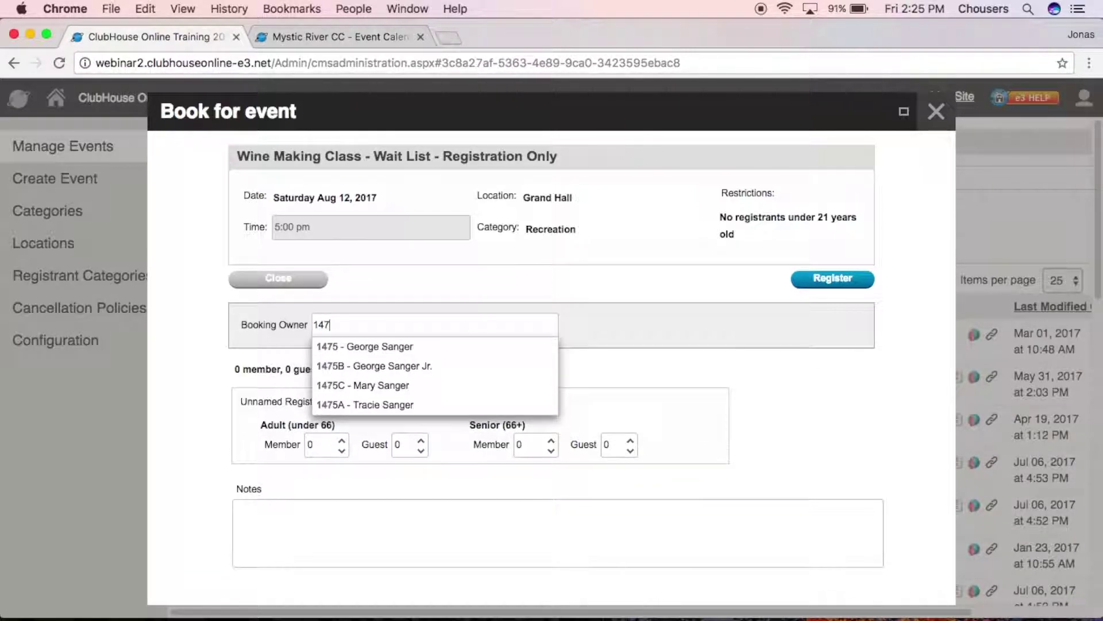
left_click(447, 347)
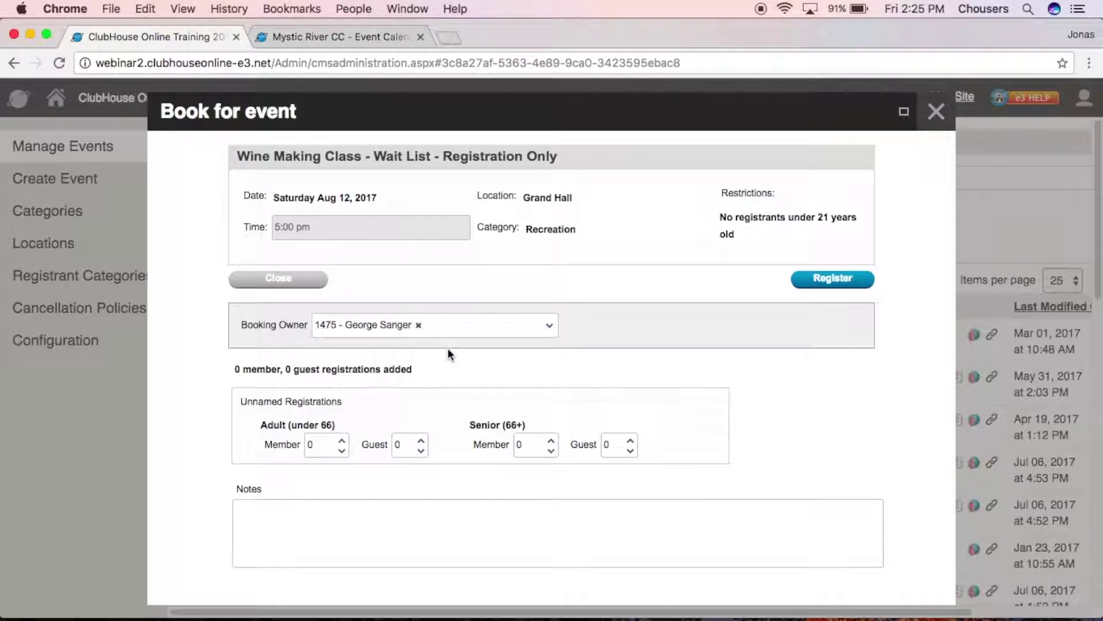
left_click(343, 442)
left_click(343, 443)
left_click(824, 282)
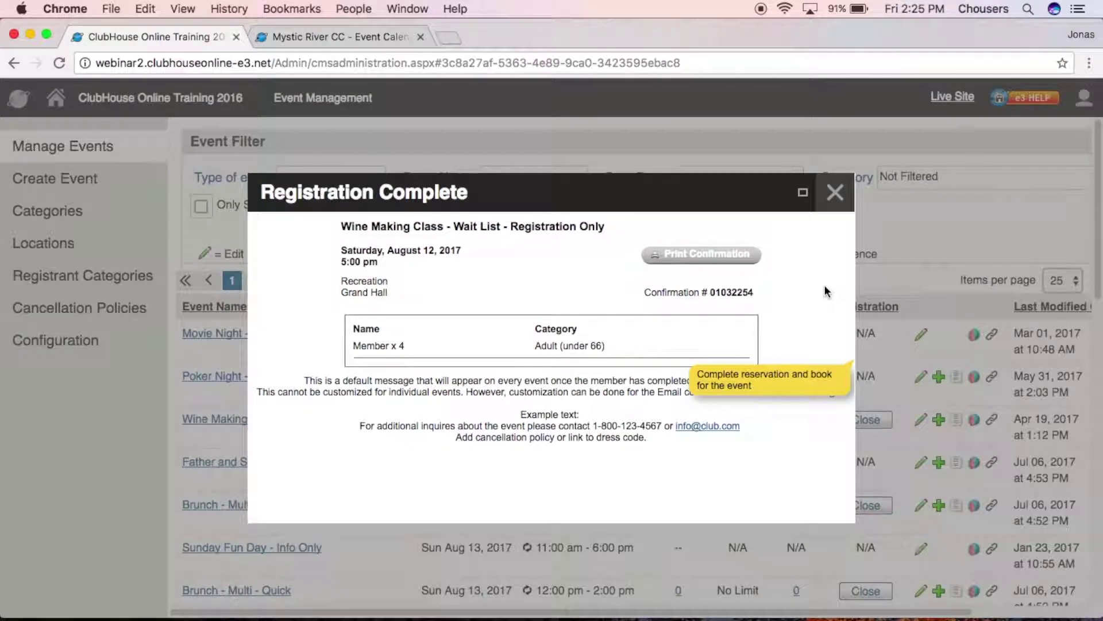
left_click(839, 205)
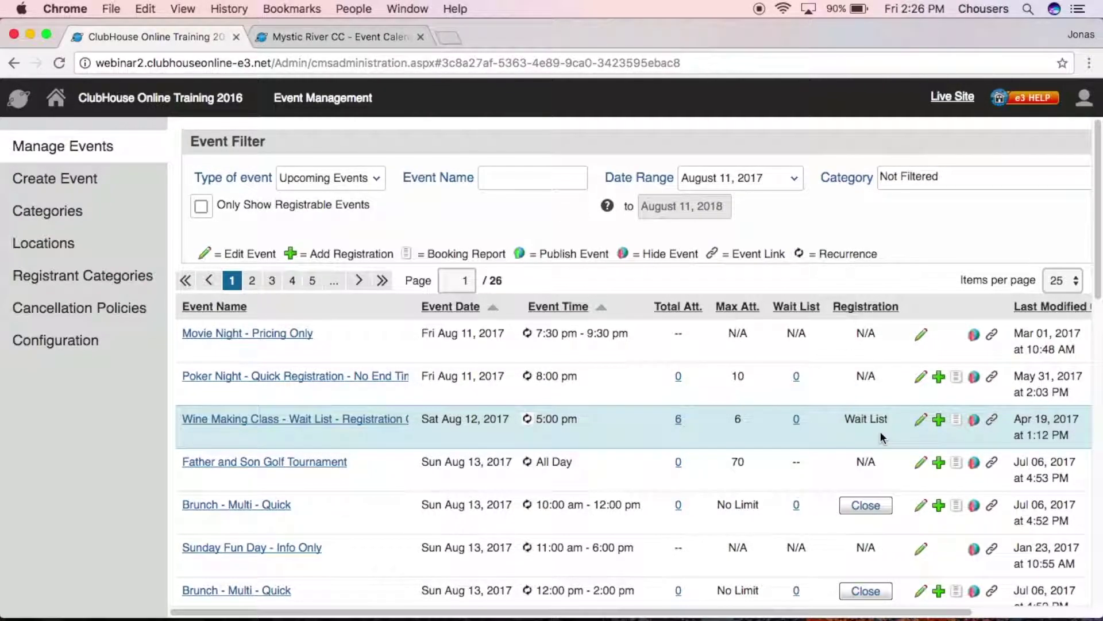
Open the August 18 Friday Brunch event for editing.
scroll(880, 431, "down", 3)
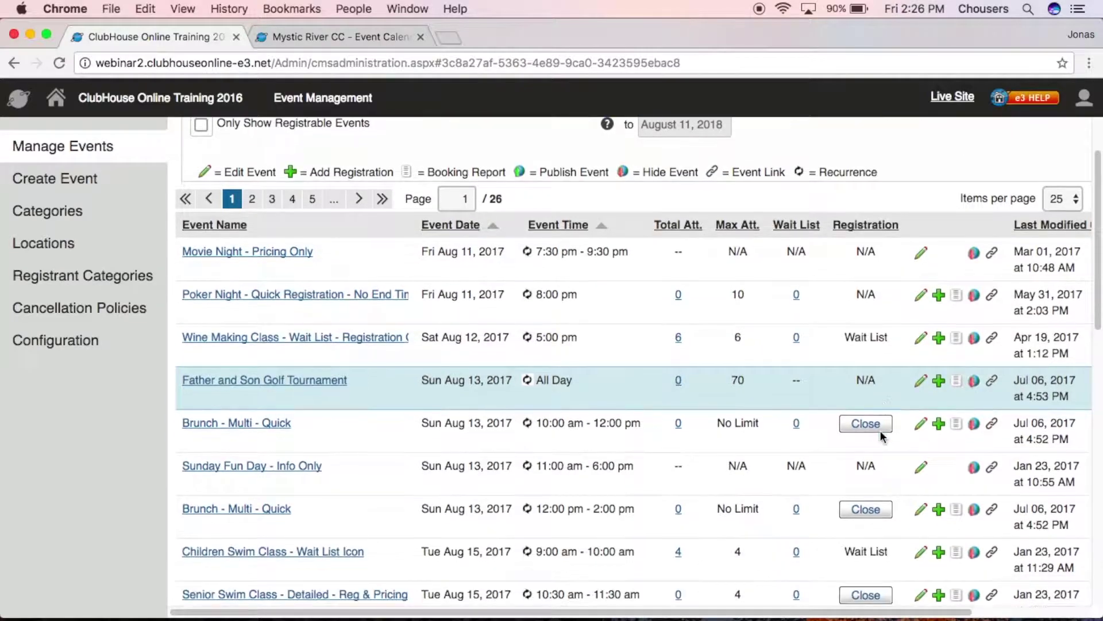
scroll(881, 430, "down", 7)
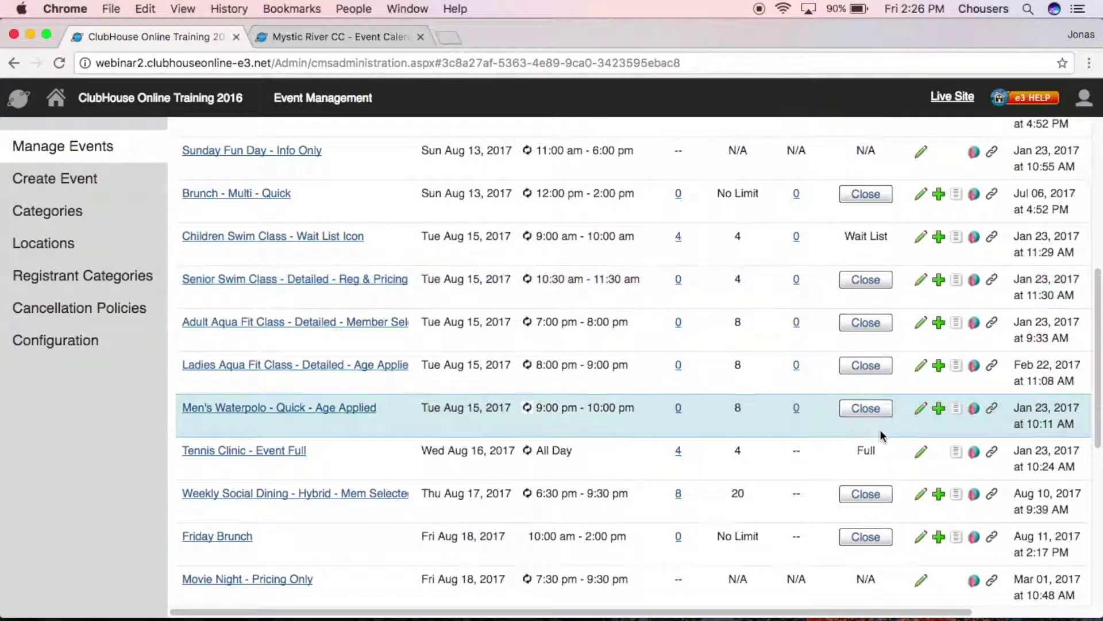
scroll(881, 435, "down", 1)
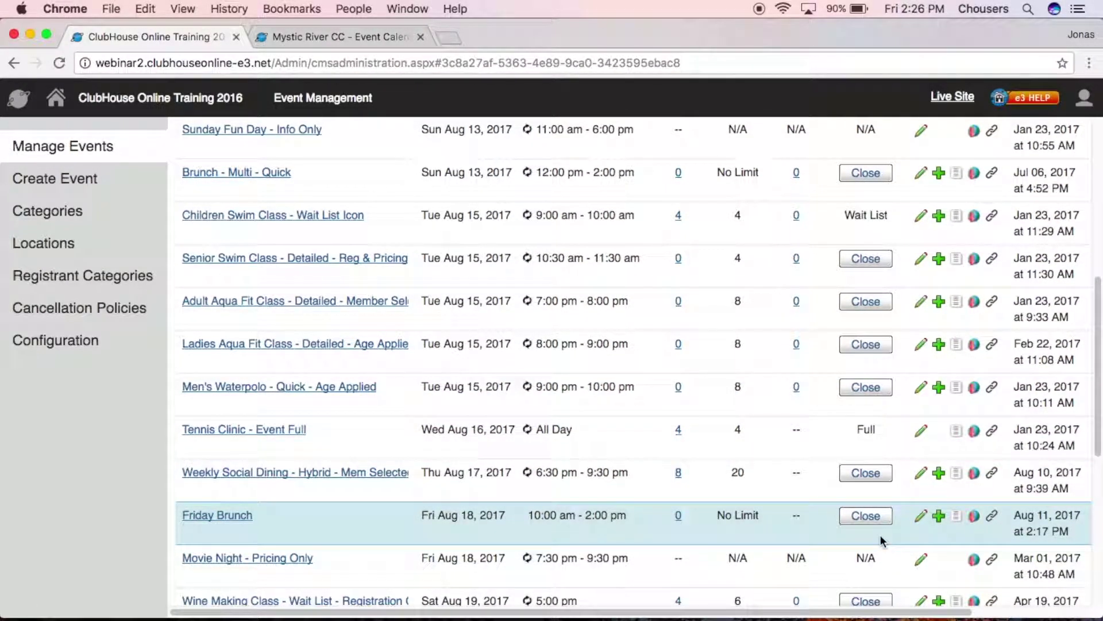
left_click(920, 515)
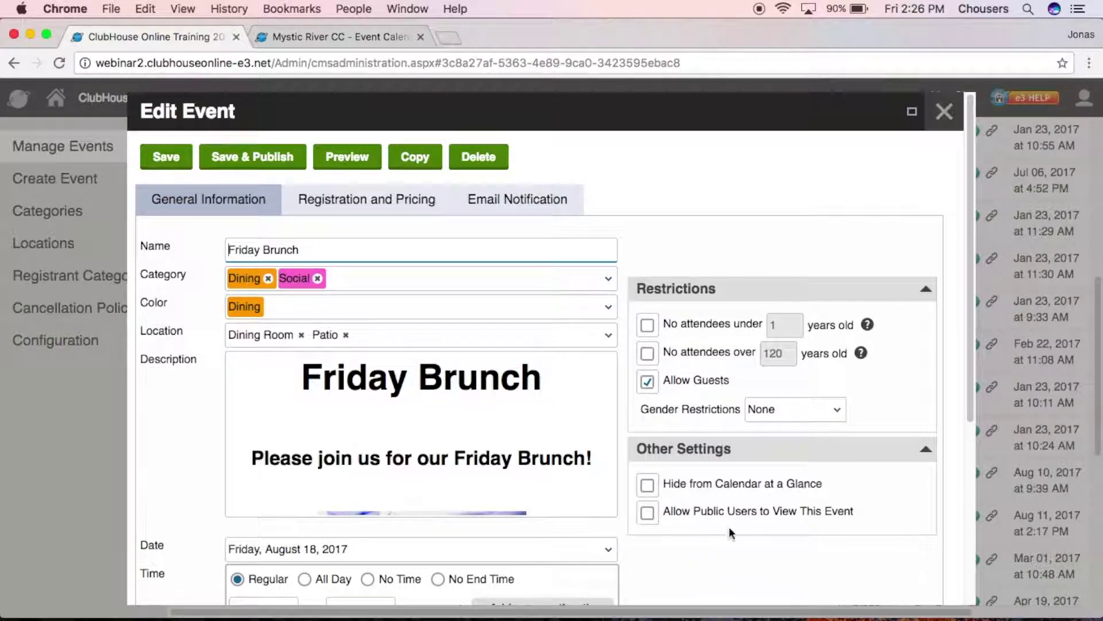
Book one named Gold member and two unnamed Bronze members for the August 18 Friday Brunch, leaving the preferences blank.
left_click(943, 112)
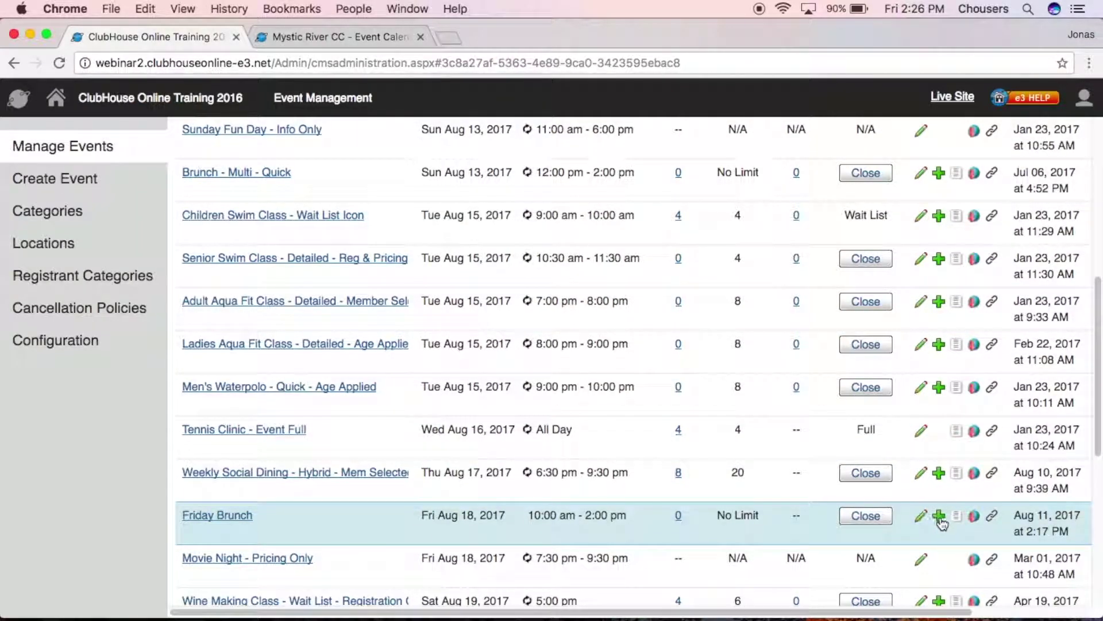
left_click(939, 517)
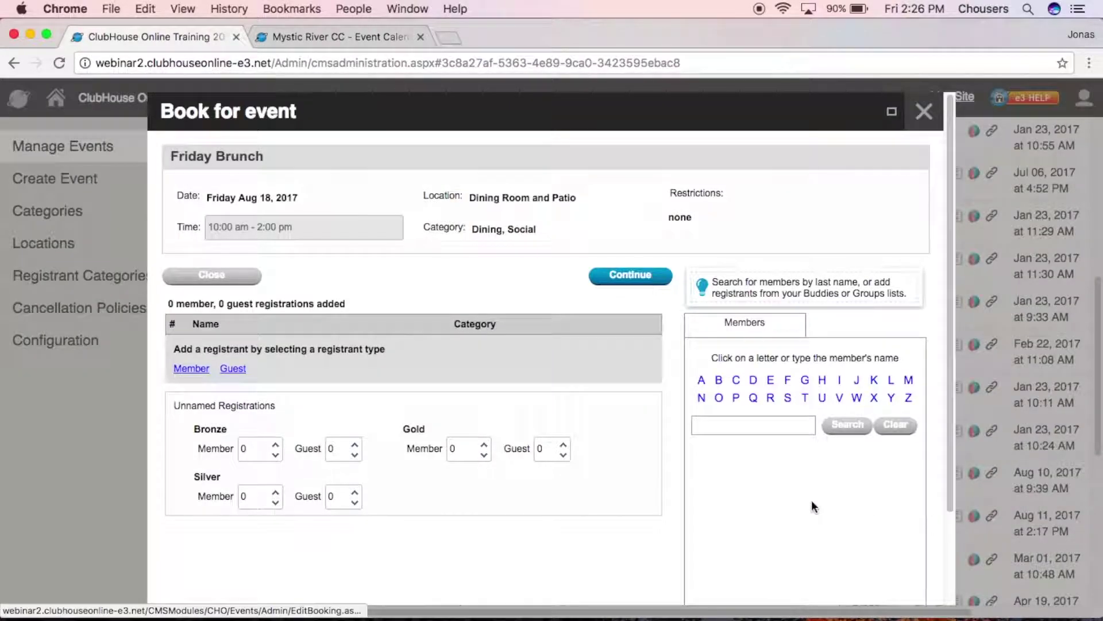
left_click(192, 368)
type("joe")
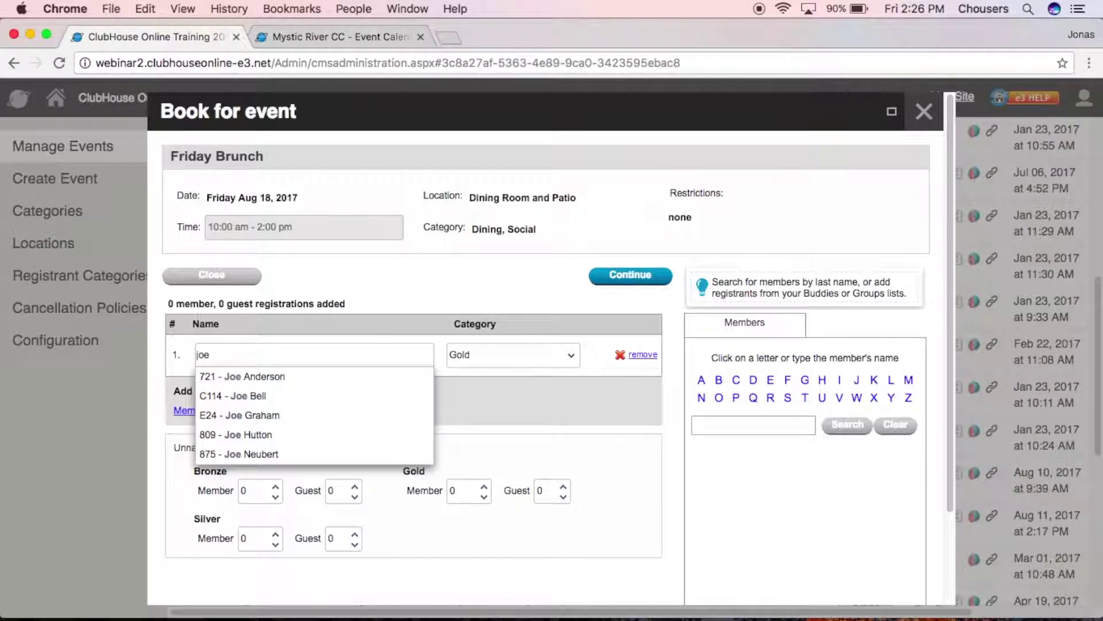
left_click(257, 375)
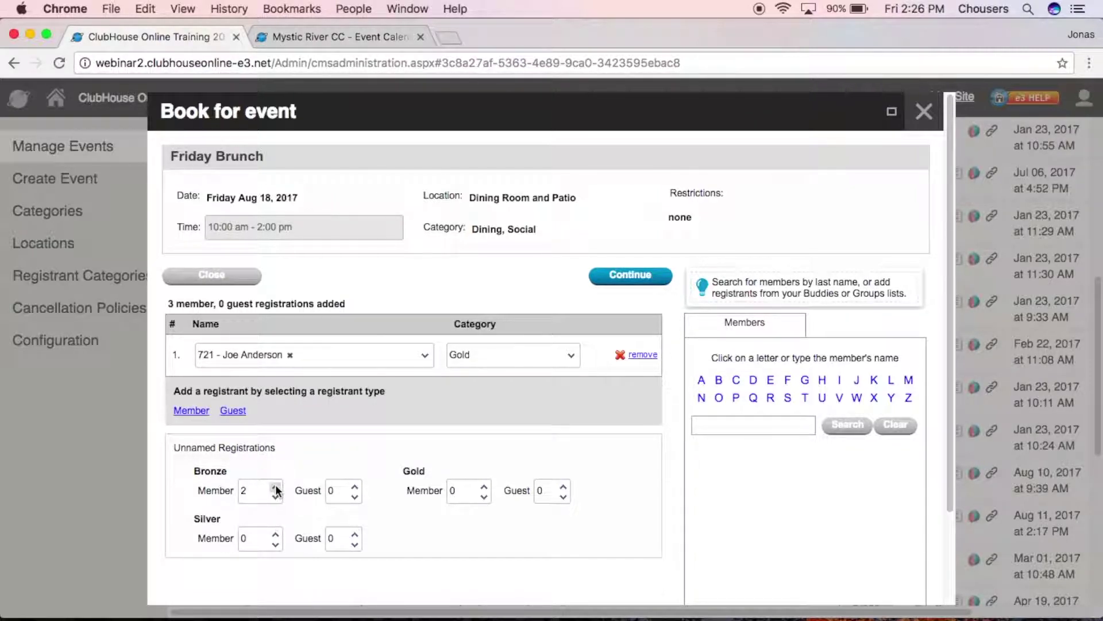
left_click(624, 273)
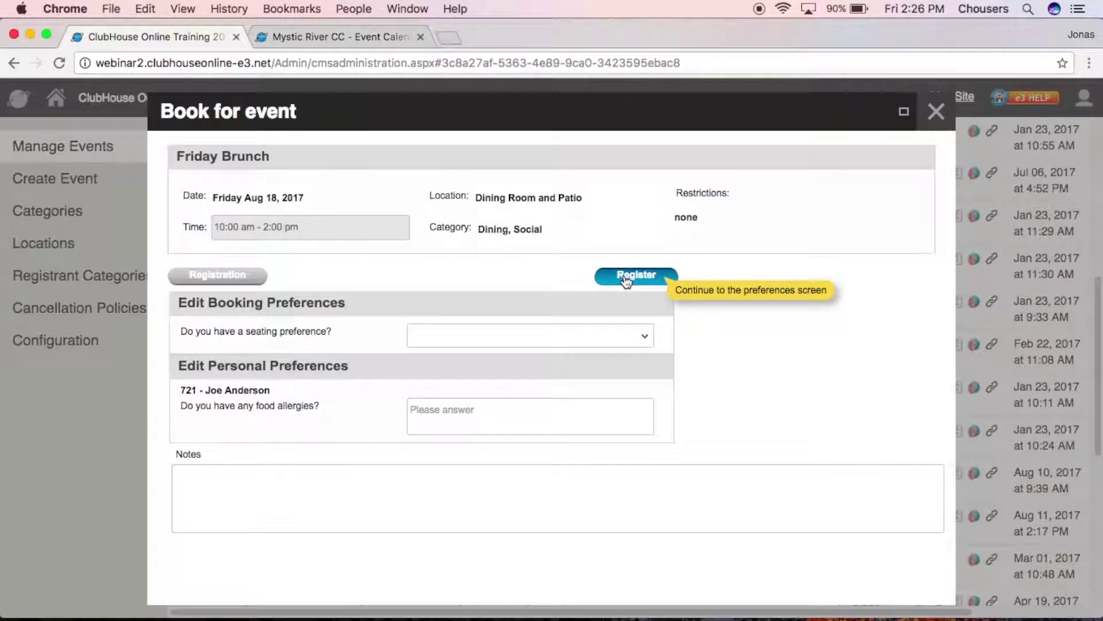
left_click(625, 276)
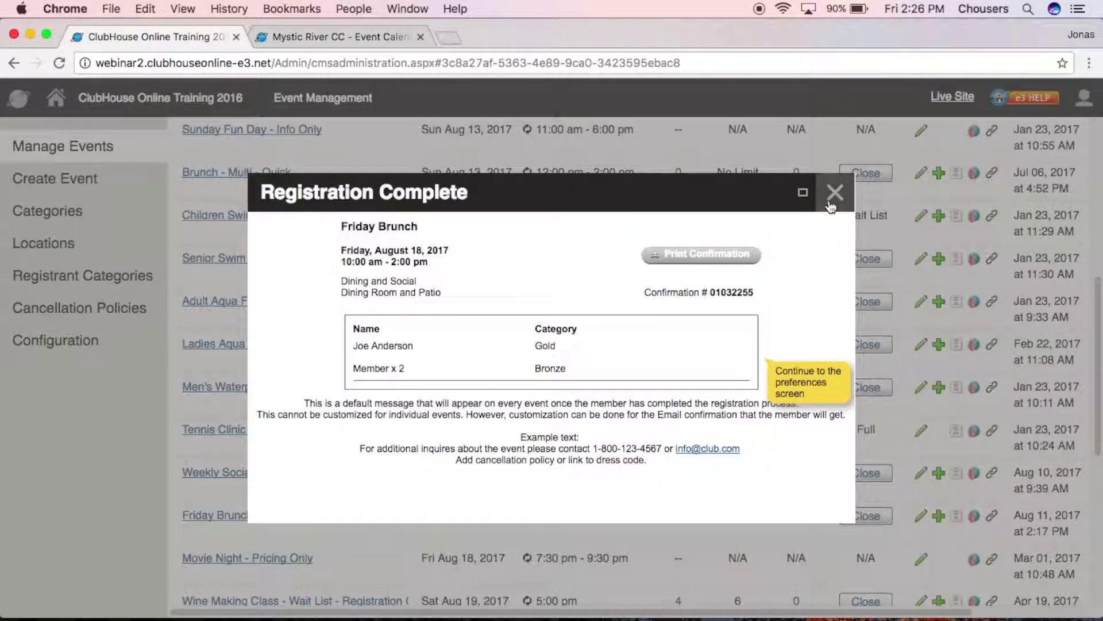
left_click(834, 194)
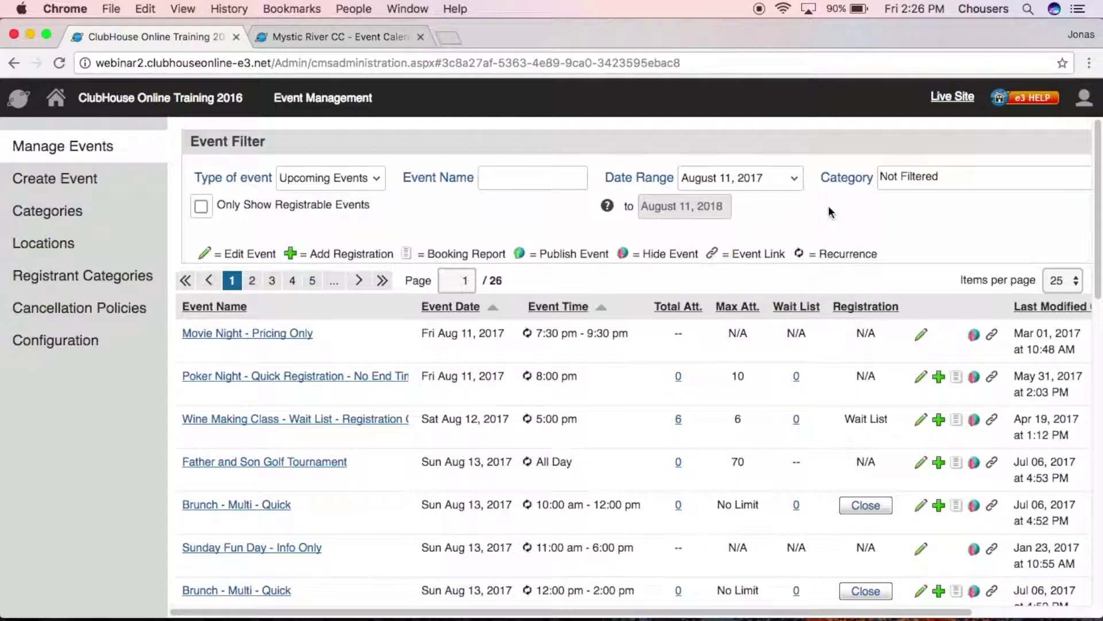
Reopen the August 18 Friday Brunch event for editing, read the notice about locked fields, and return to the event list.
scroll(776, 442, "down", 5)
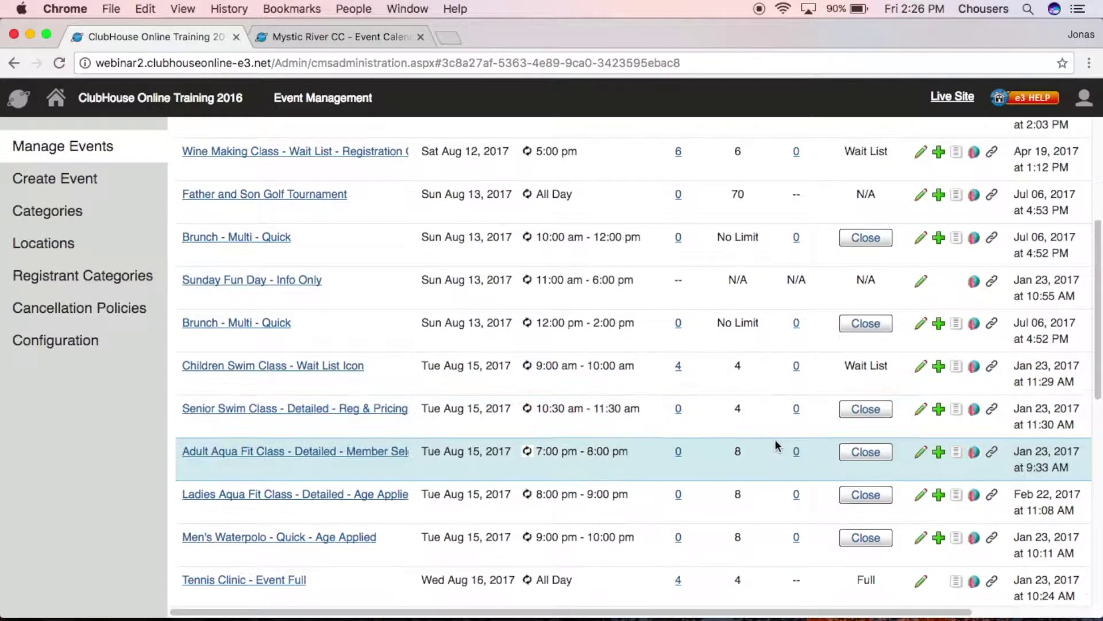
scroll(774, 438, "down", 2)
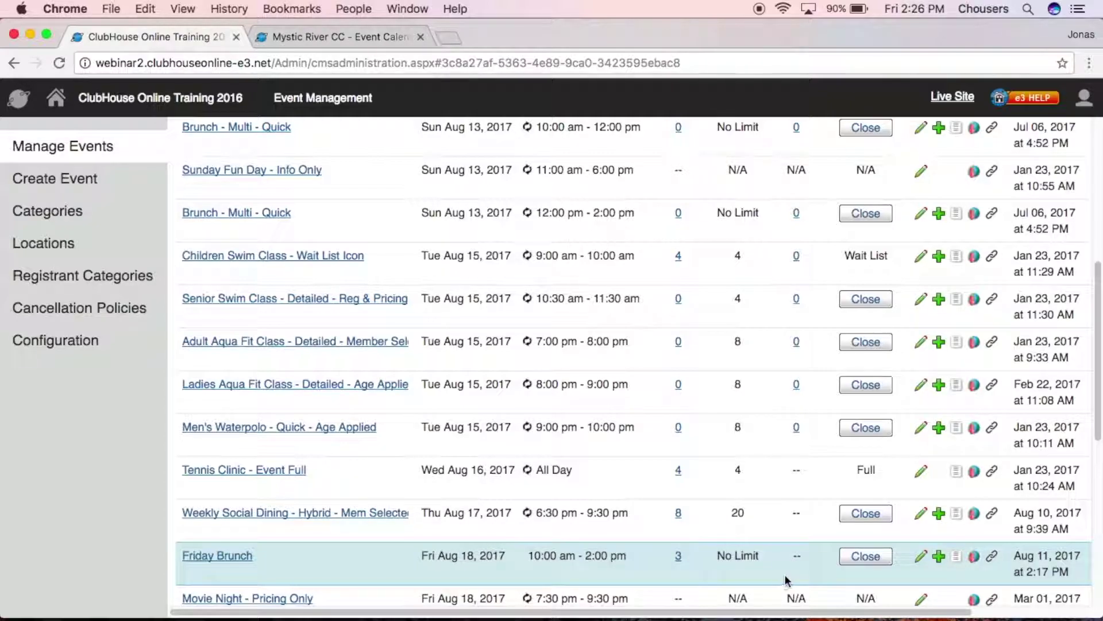
left_click(921, 559)
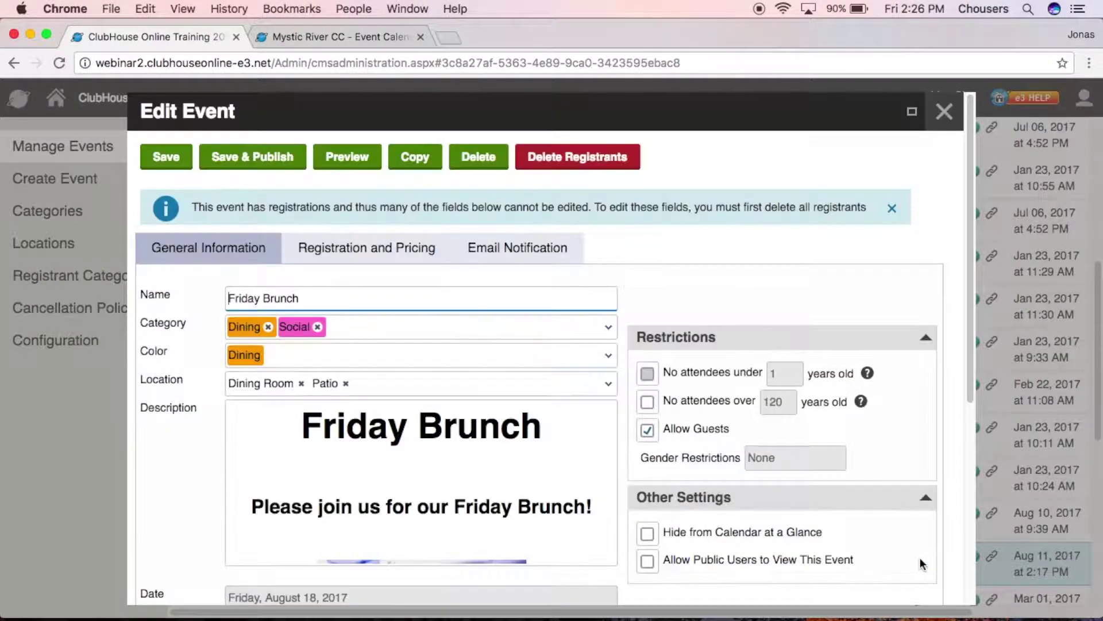
scroll(859, 340, "down", 3)
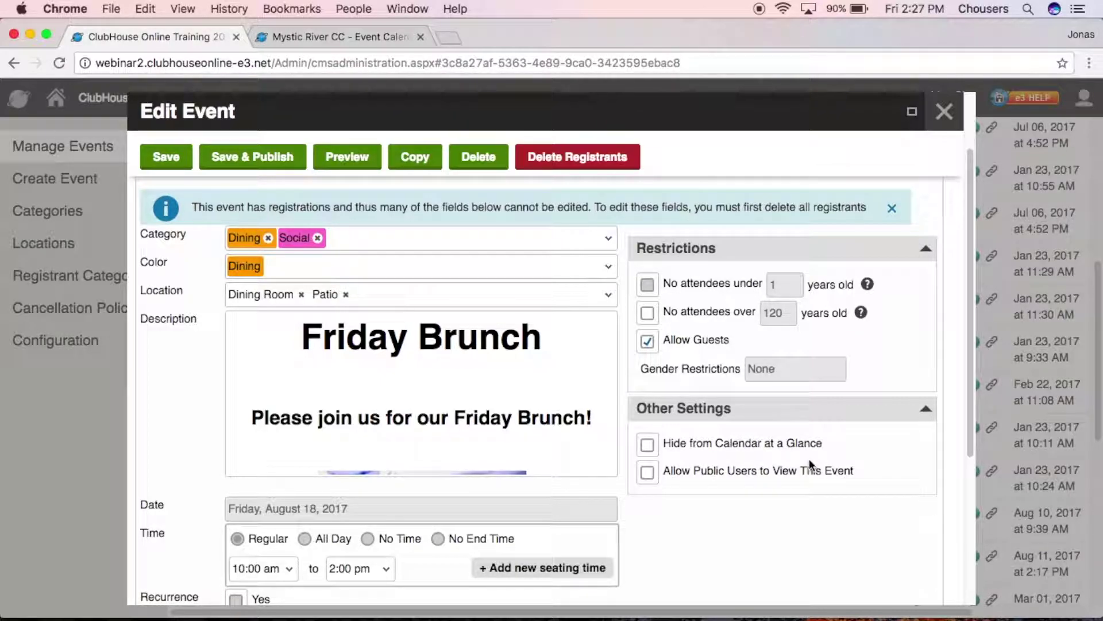
left_click_drag(596, 205, 876, 209)
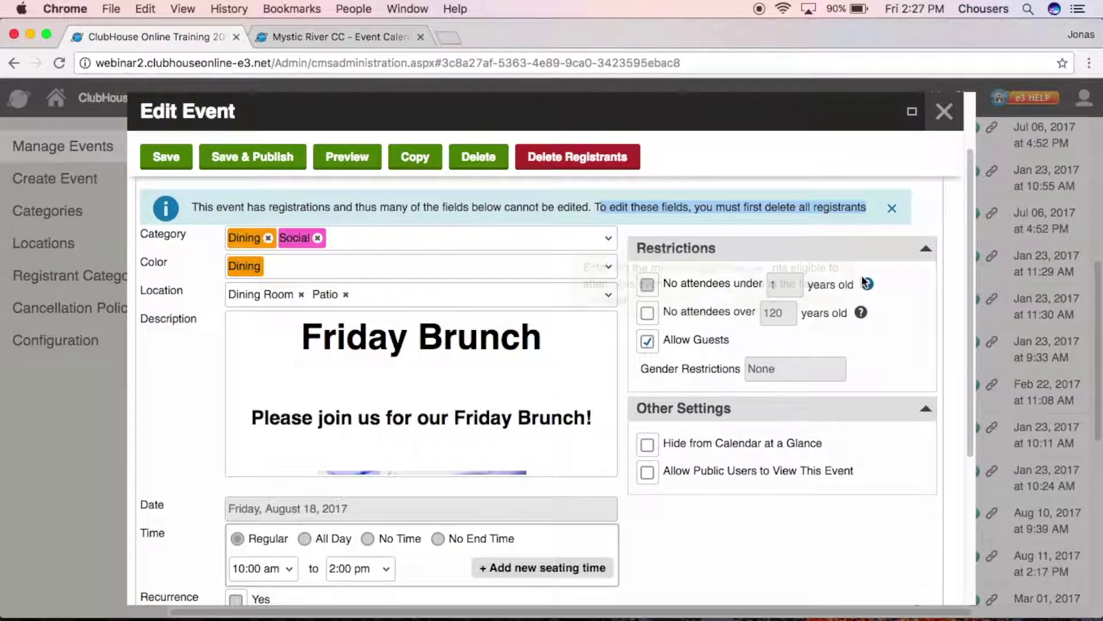
left_click(677, 164)
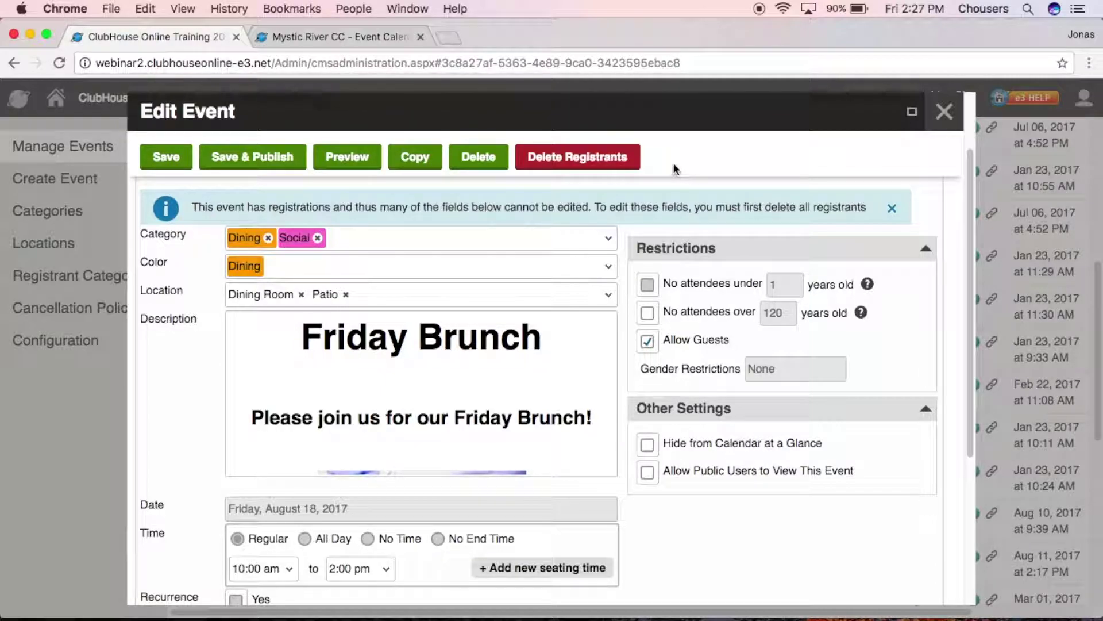
left_click(944, 111)
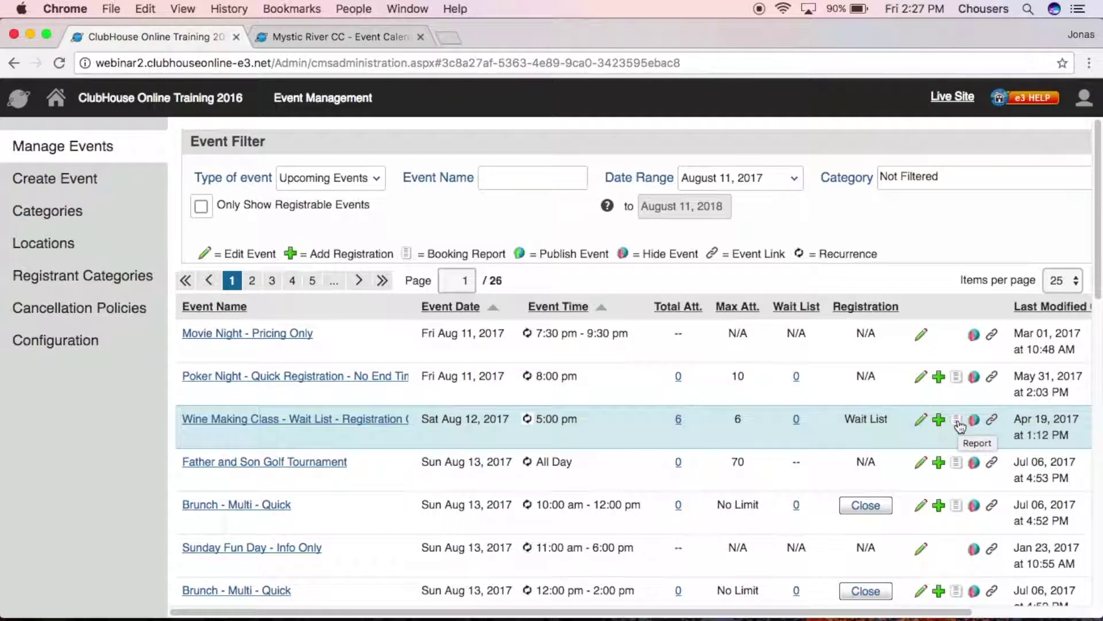
Review the registration report for the August 12 Wine Making Class and view the August 2017 event calendar.
left_click(959, 423)
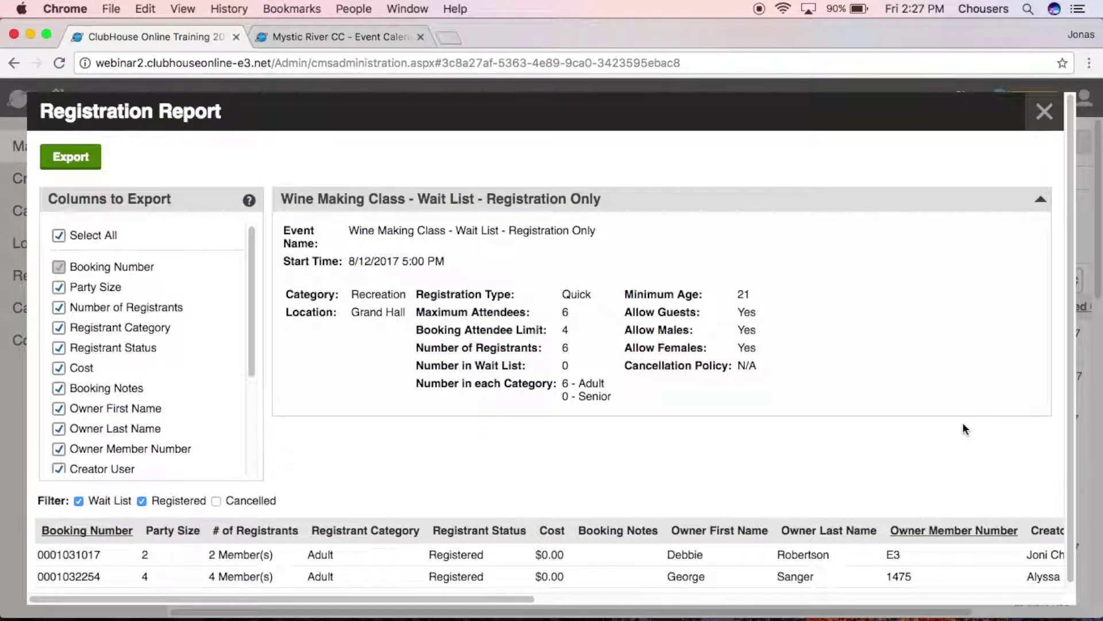
left_click(1049, 113)
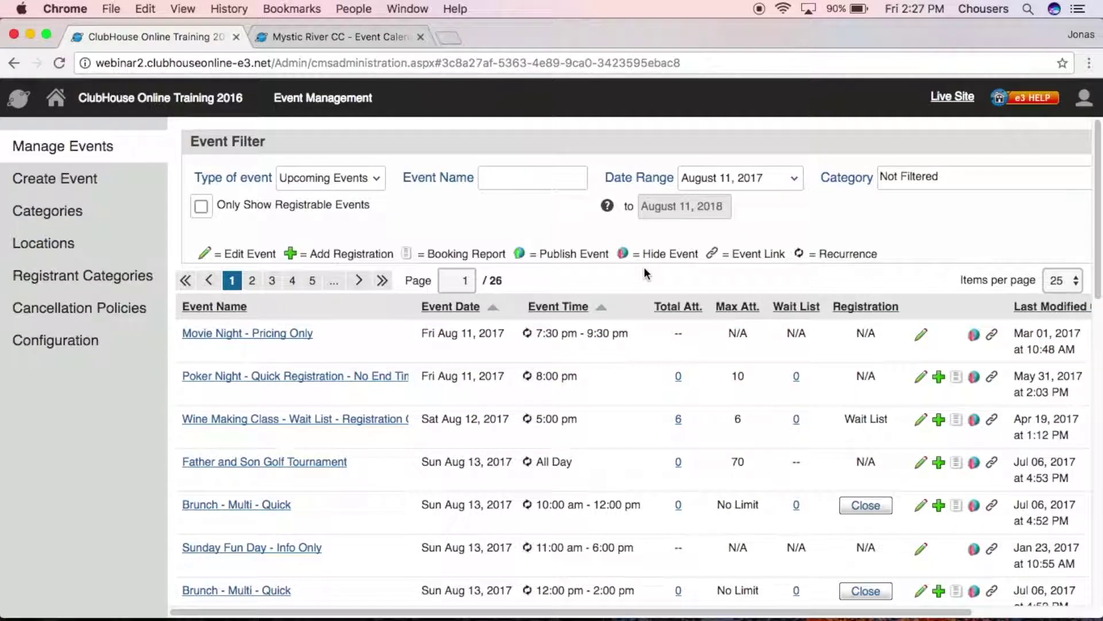
left_click(371, 36)
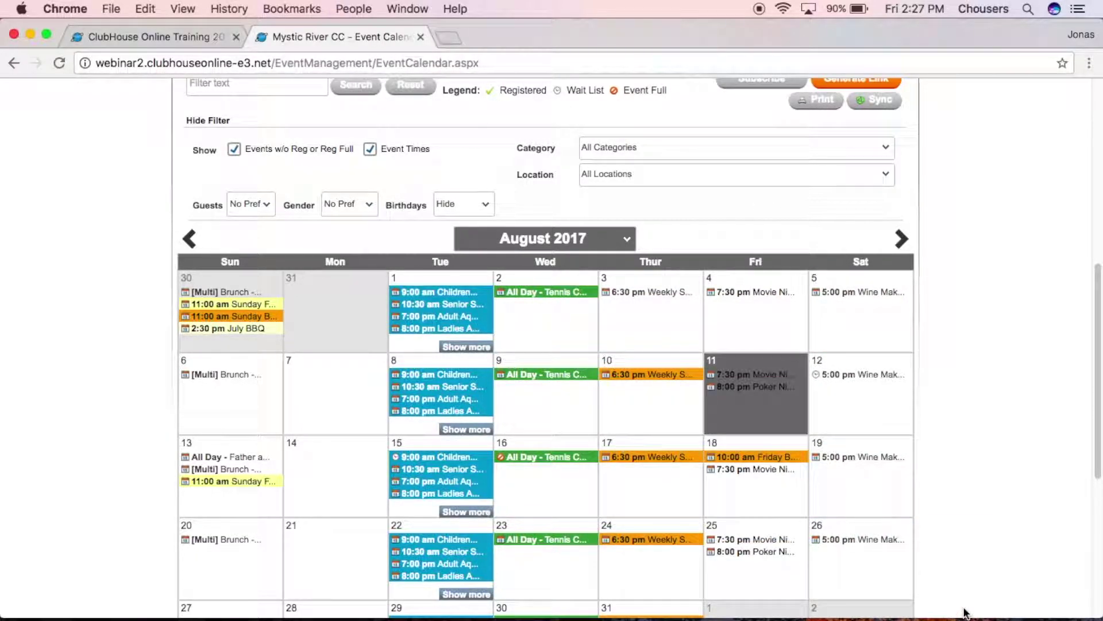
Unpublish the recurring Wine Making Class and refresh the member event calendar to check its dates.
left_click(216, 42)
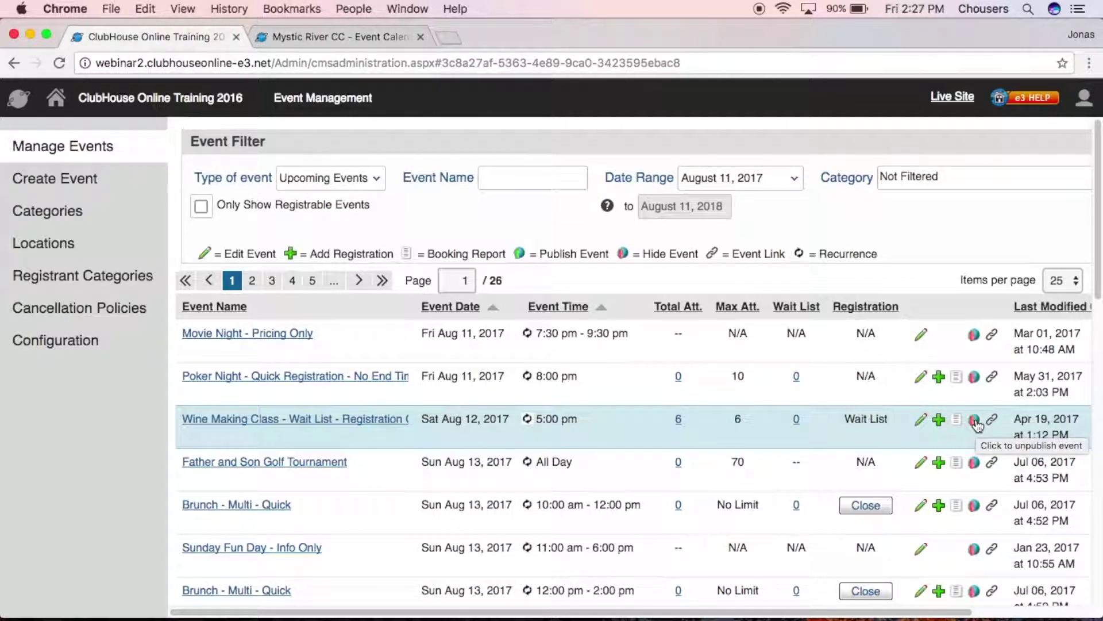
left_click(974, 420)
left_click_drag(553, 357, 611, 356)
left_click(604, 419)
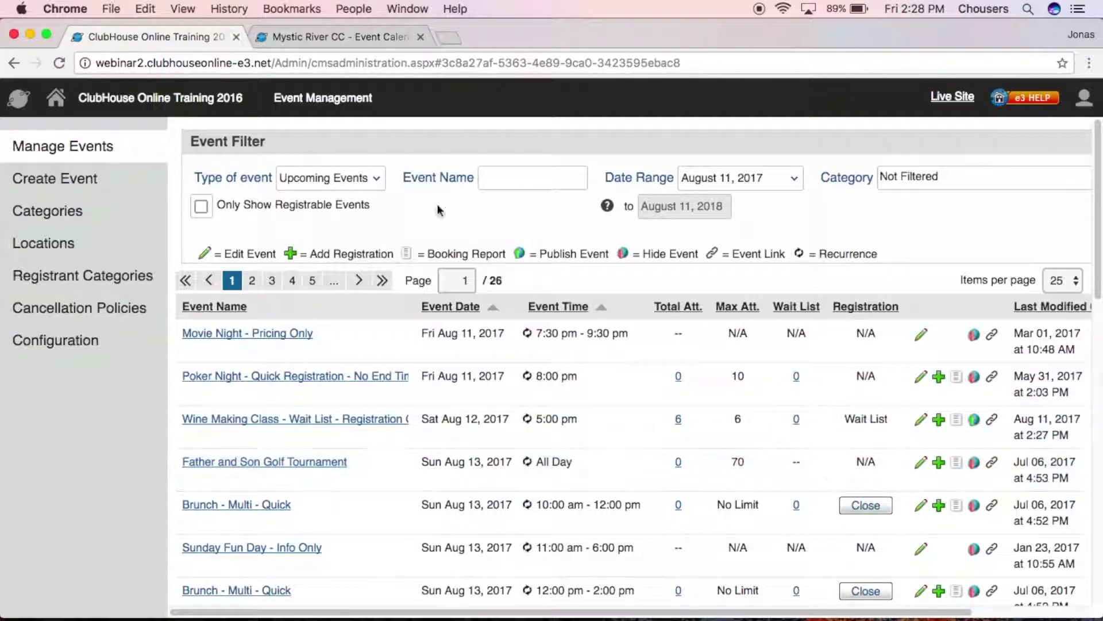
left_click(374, 35)
left_click(58, 63)
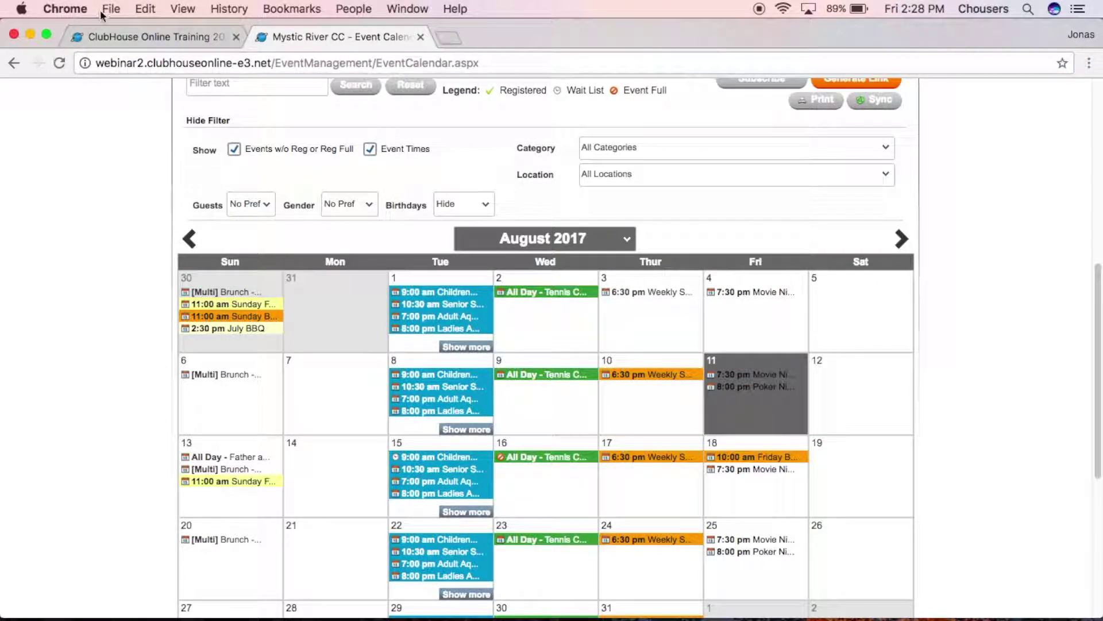
Republish the recurring Wine Making Class and reload the member event calendar to check for it.
left_click(119, 36)
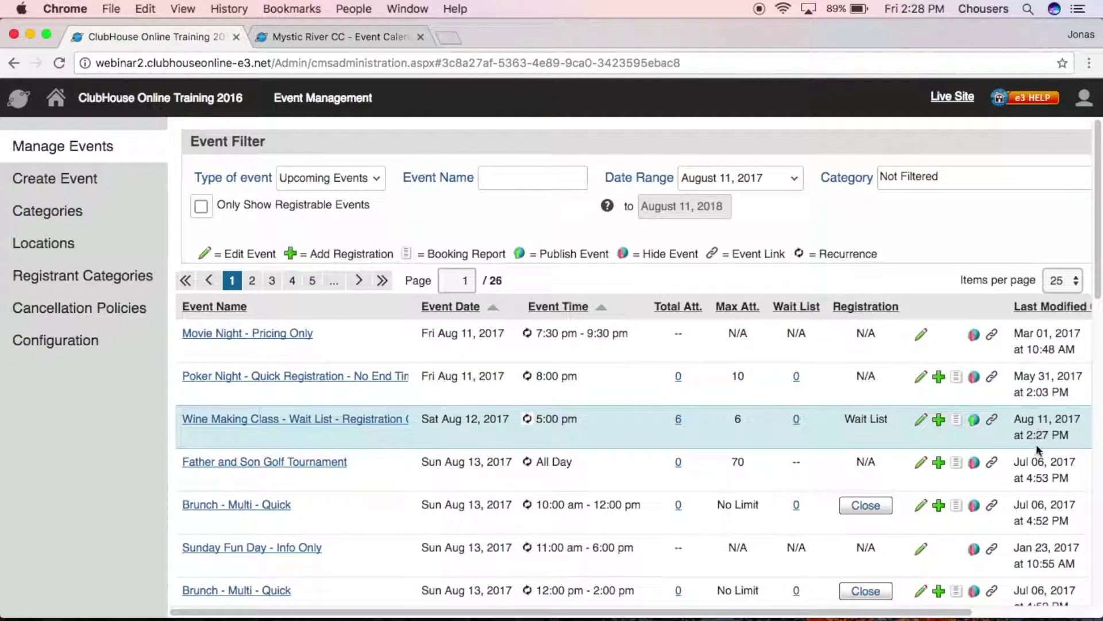
left_click(974, 419)
left_click_drag(553, 357, 601, 357)
left_click(593, 425)
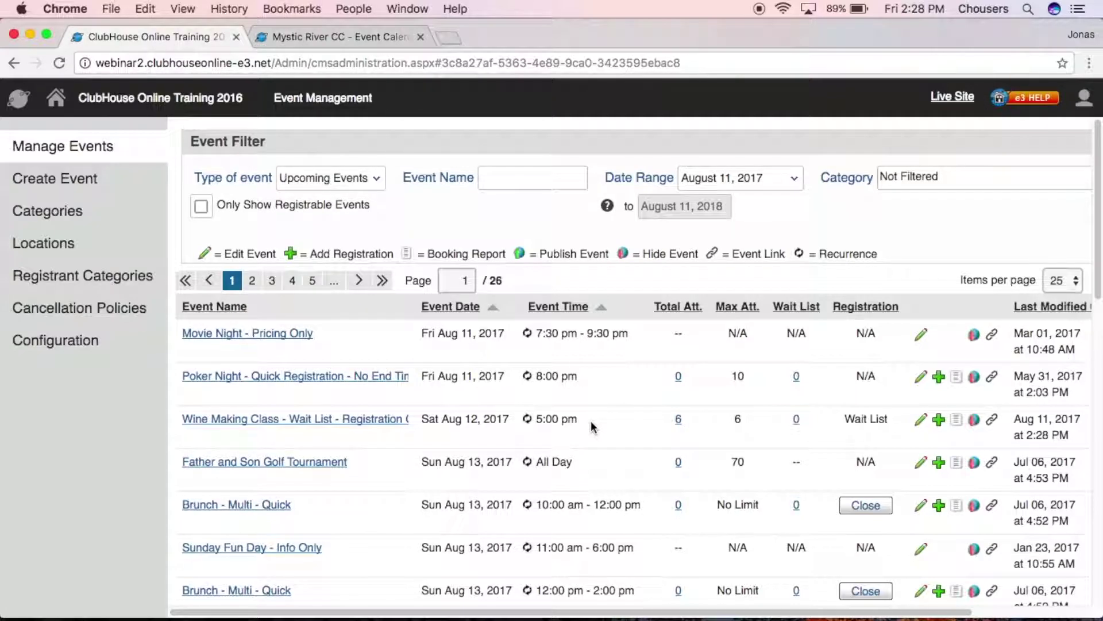
left_click(328, 35)
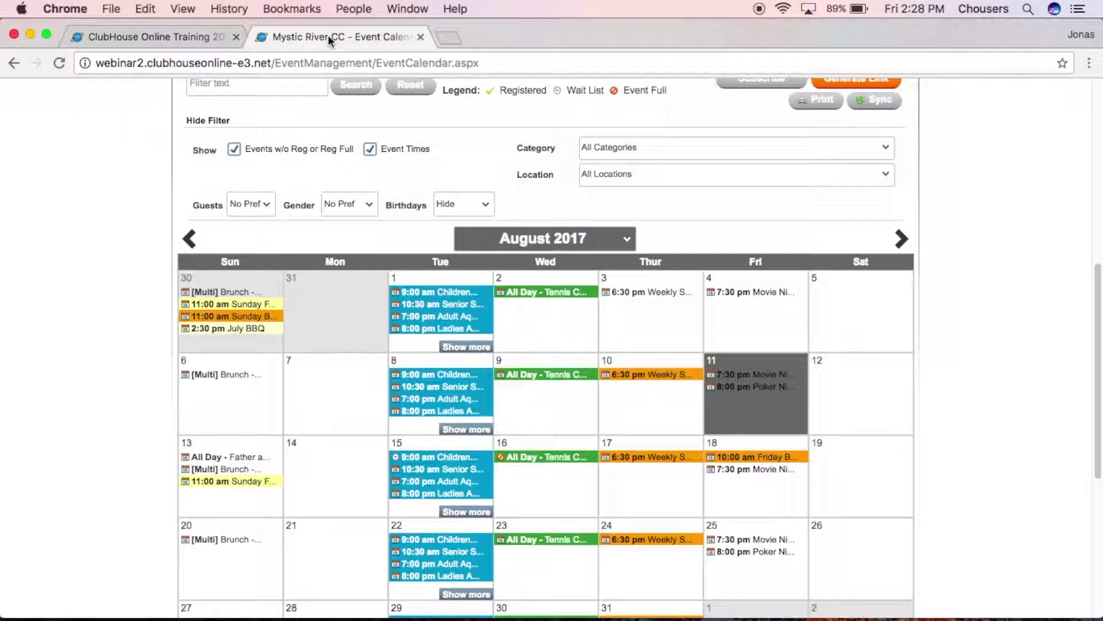
left_click(61, 62)
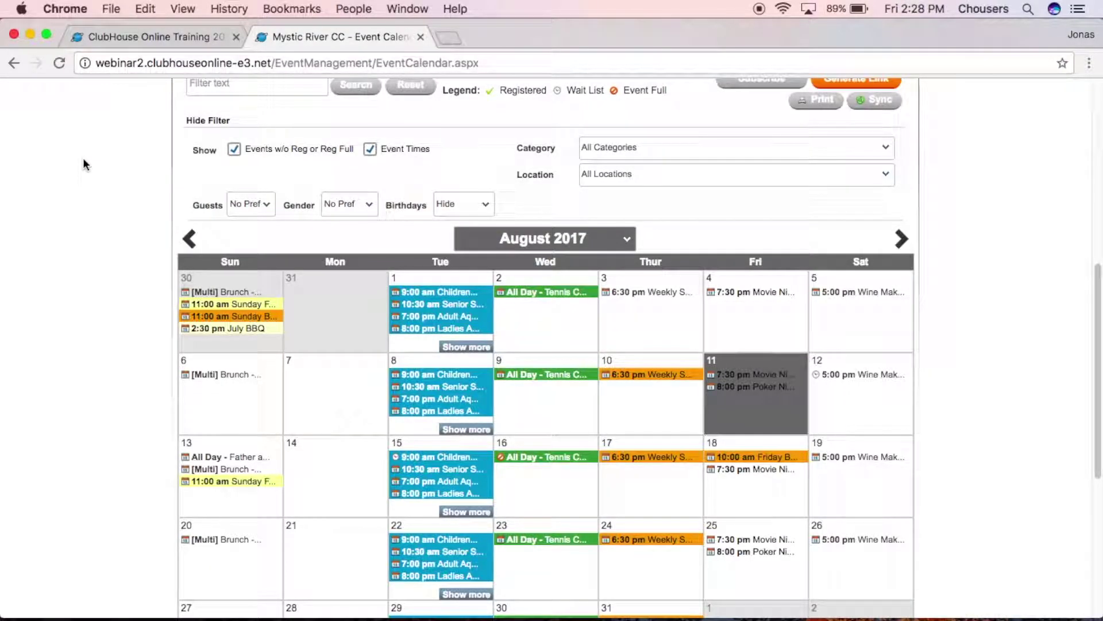
Display the event link for the August 12 Wine Making Class, select its full URL, and return to the event list.
left_click(175, 42)
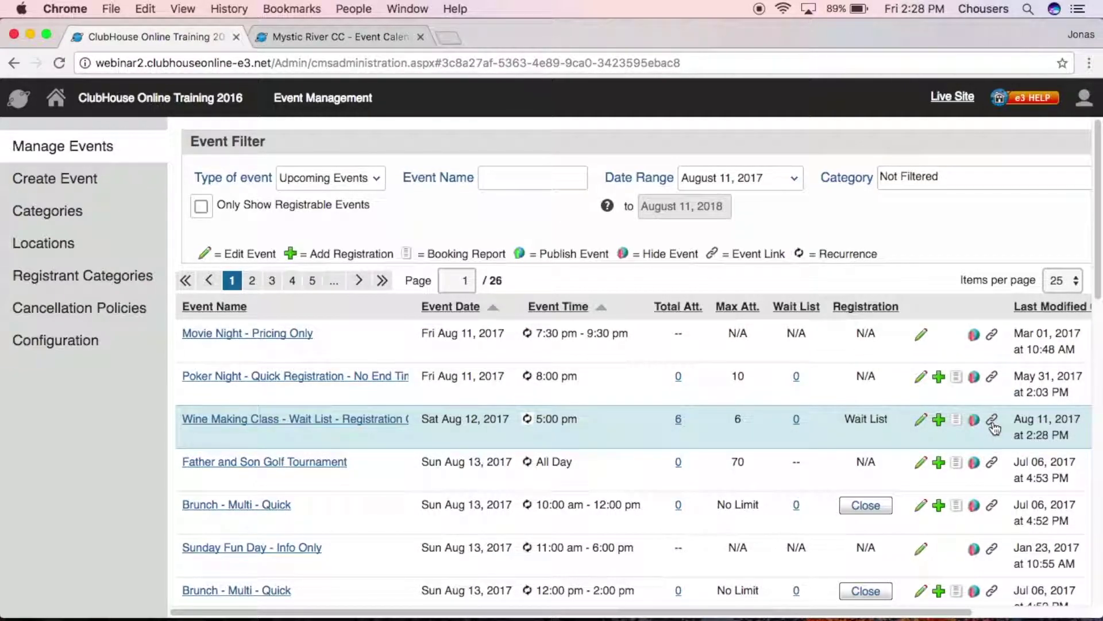
left_click(993, 420)
scroll(808, 472, "down", 5)
left_click_drag(699, 505, 315, 491)
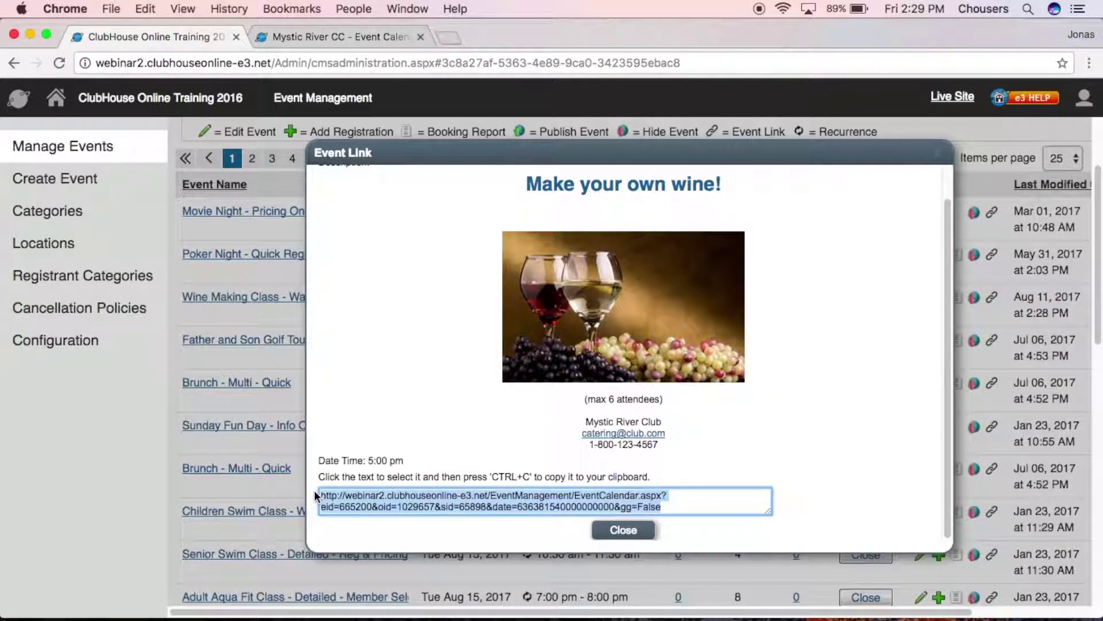
left_click(623, 529)
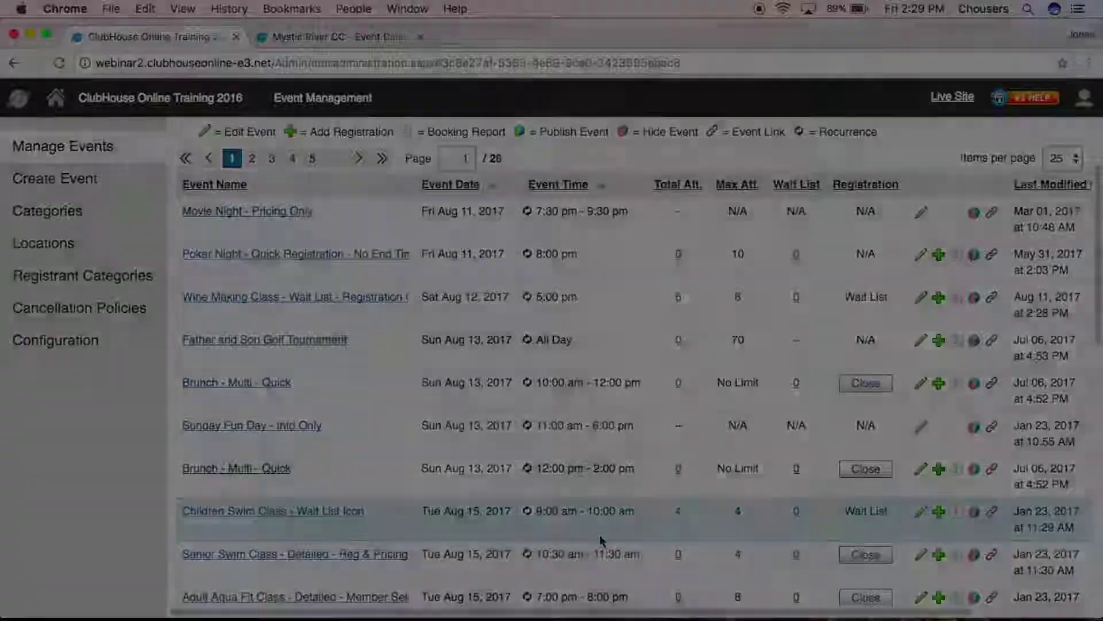